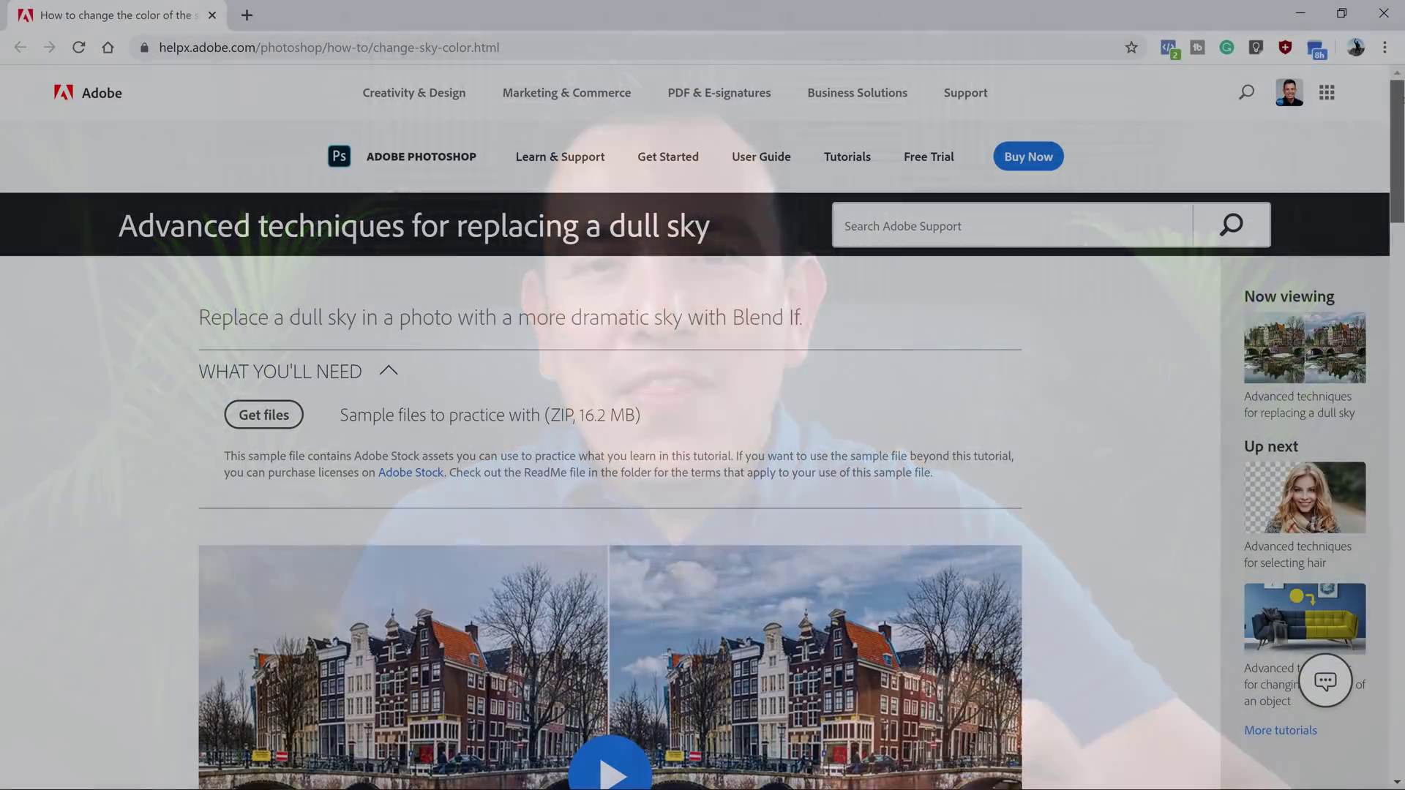
pyautogui.scroll(-3, 703, 428)
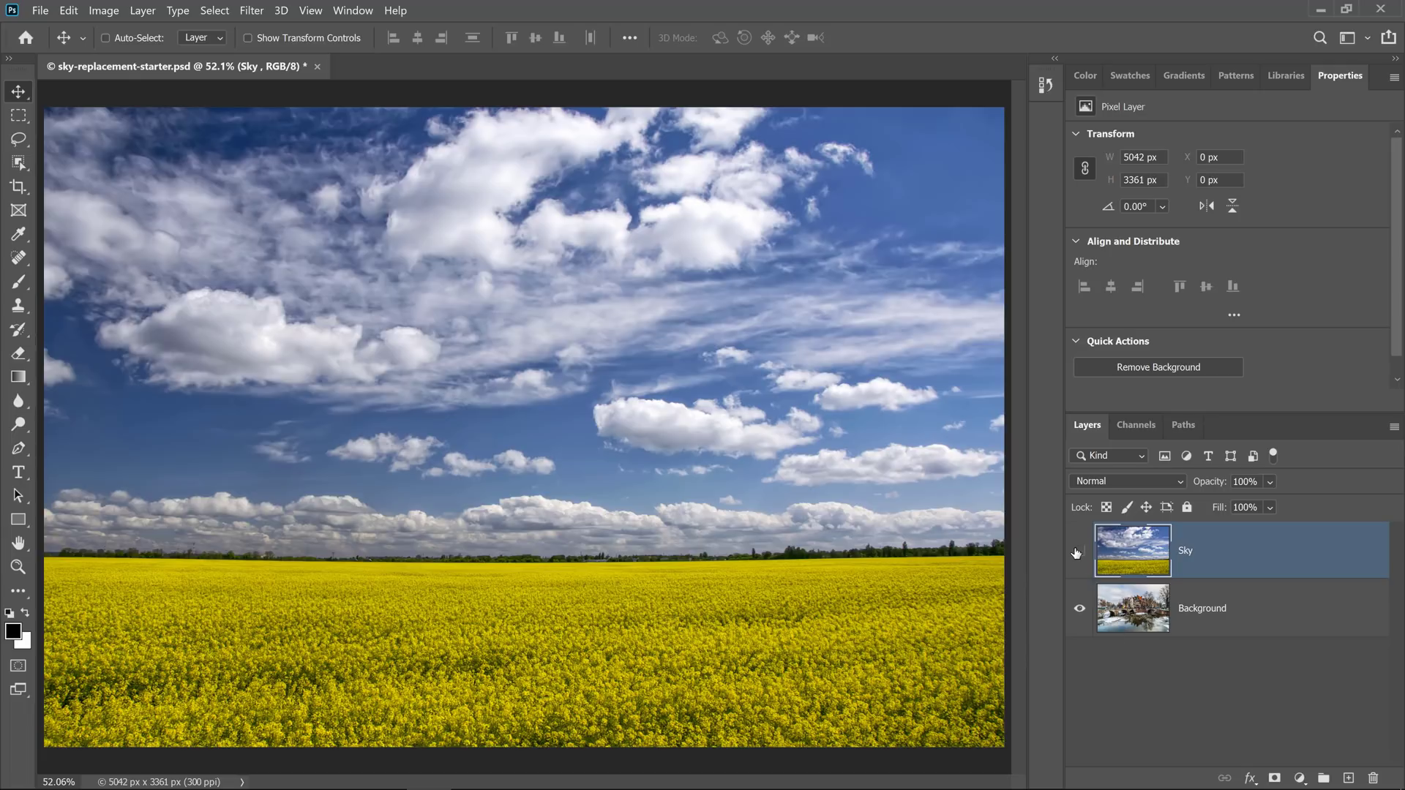
# Toggle the Sky layer's visibility off, on, then off so only the snowy canal photo shows.
pyautogui.click(1078, 552)
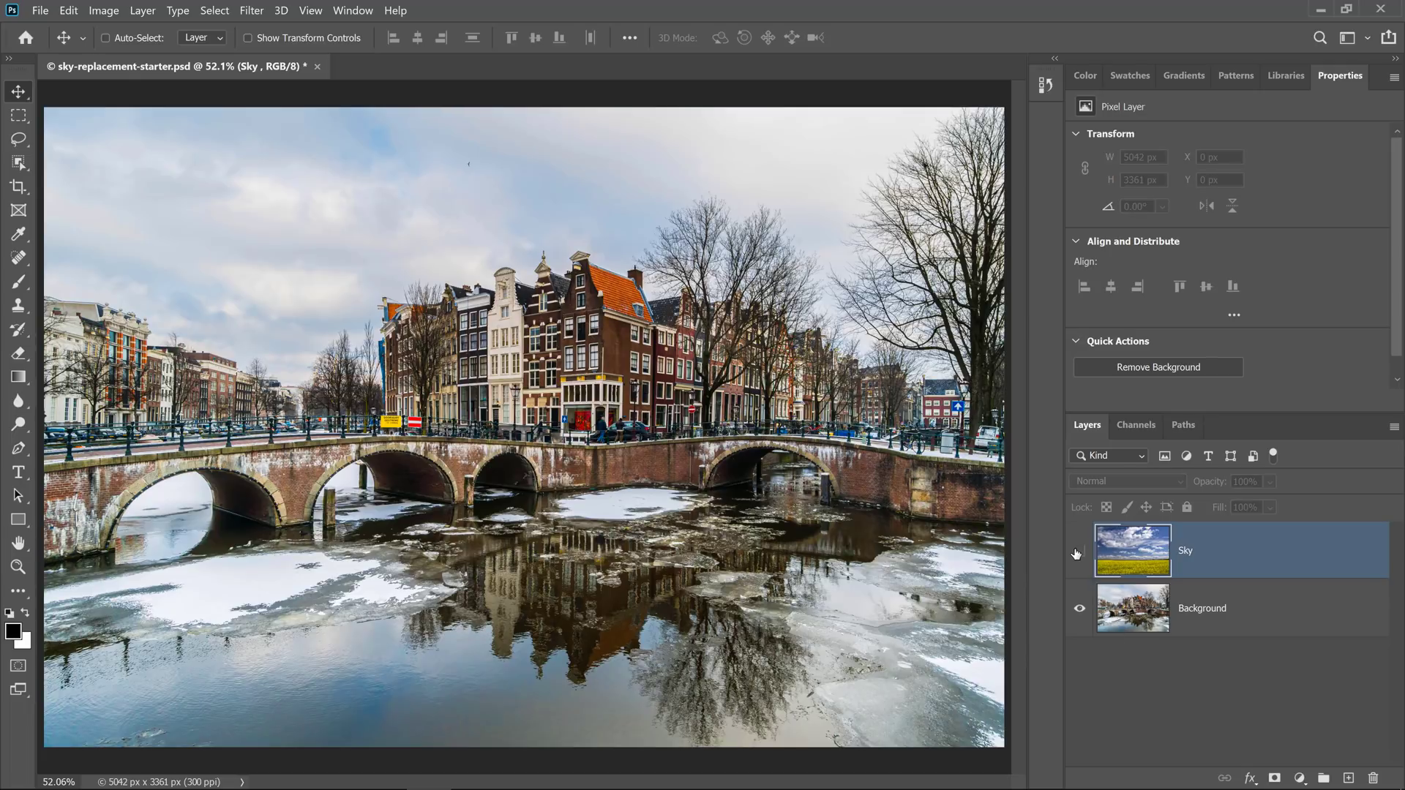
pyautogui.click(1078, 553)
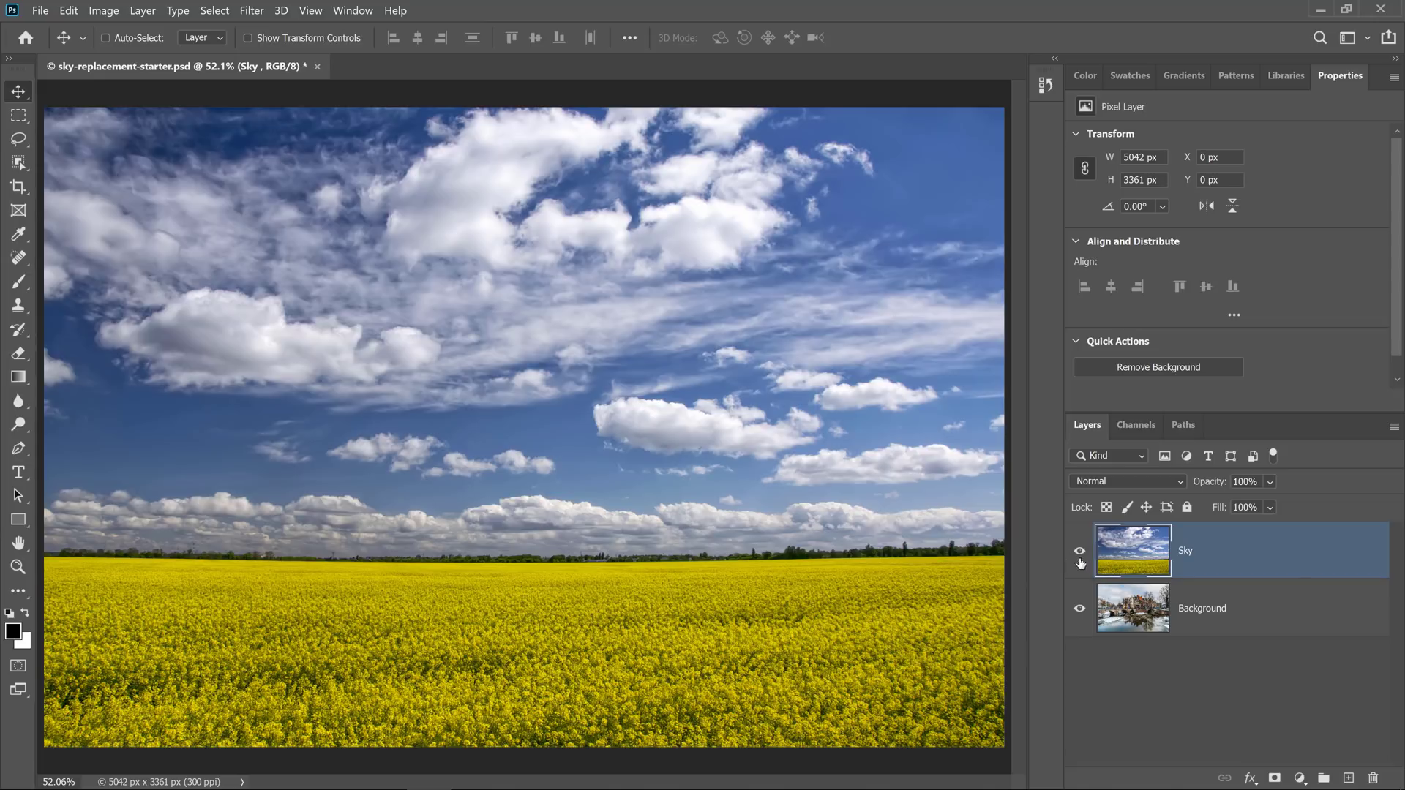
pyautogui.click(1081, 554)
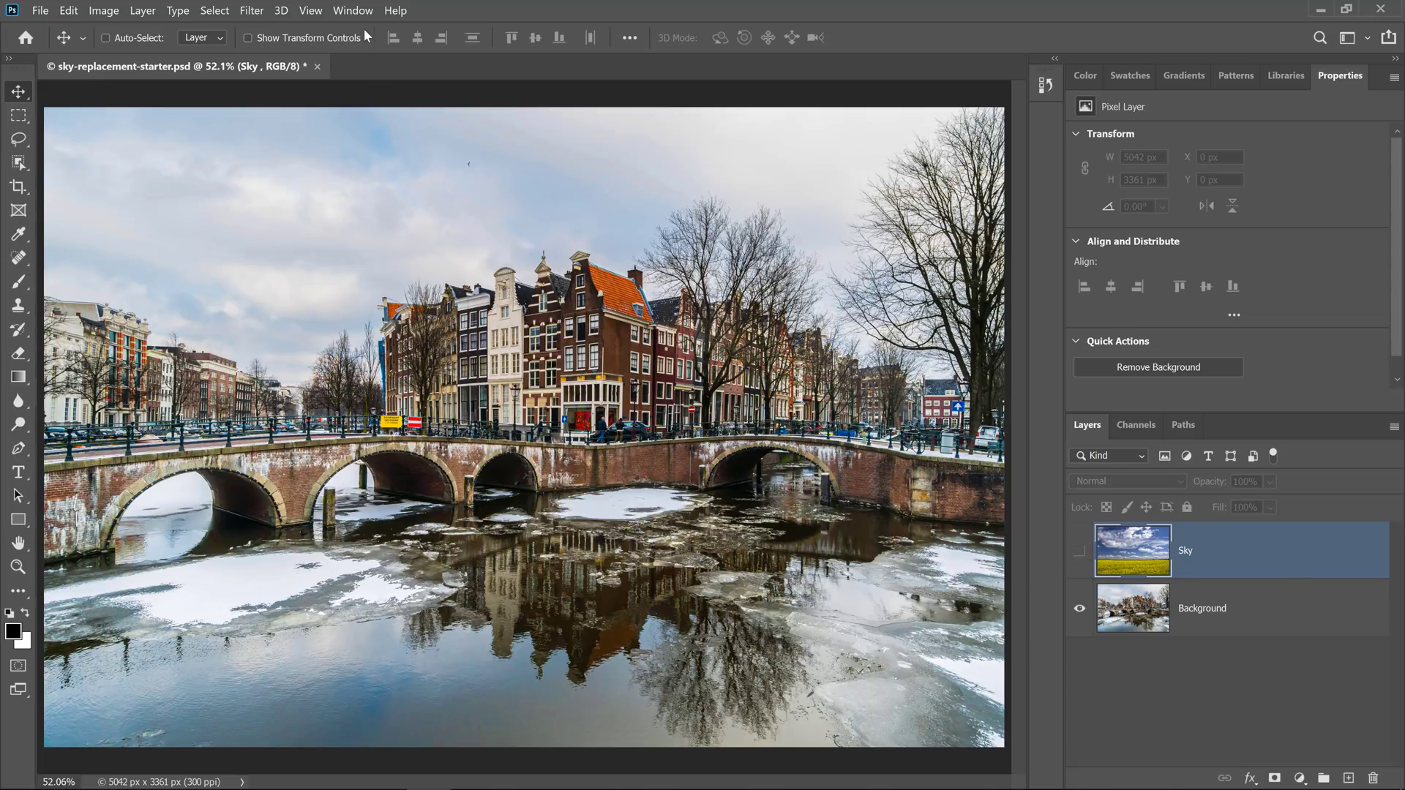
pyautogui.click(353, 10)
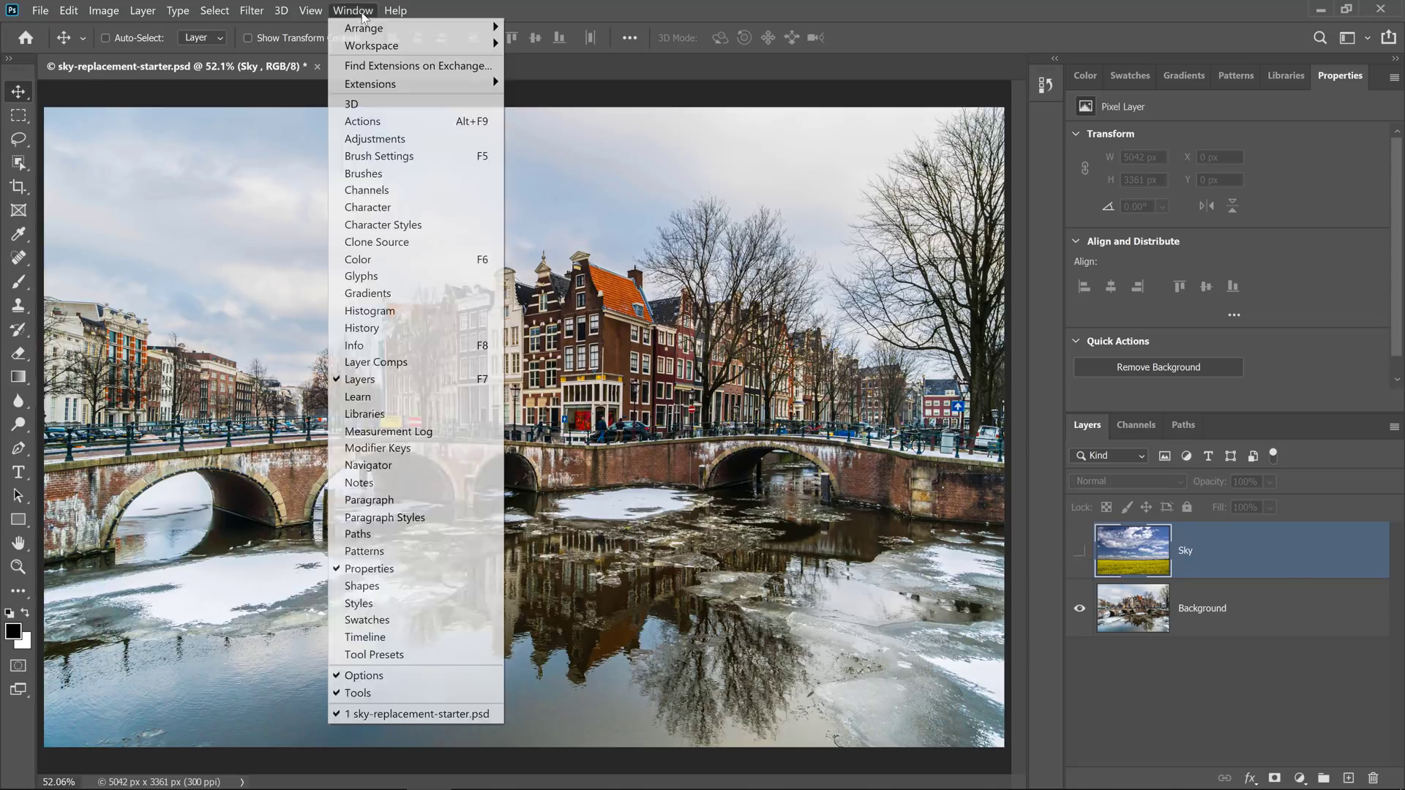
pyautogui.click(408, 191)
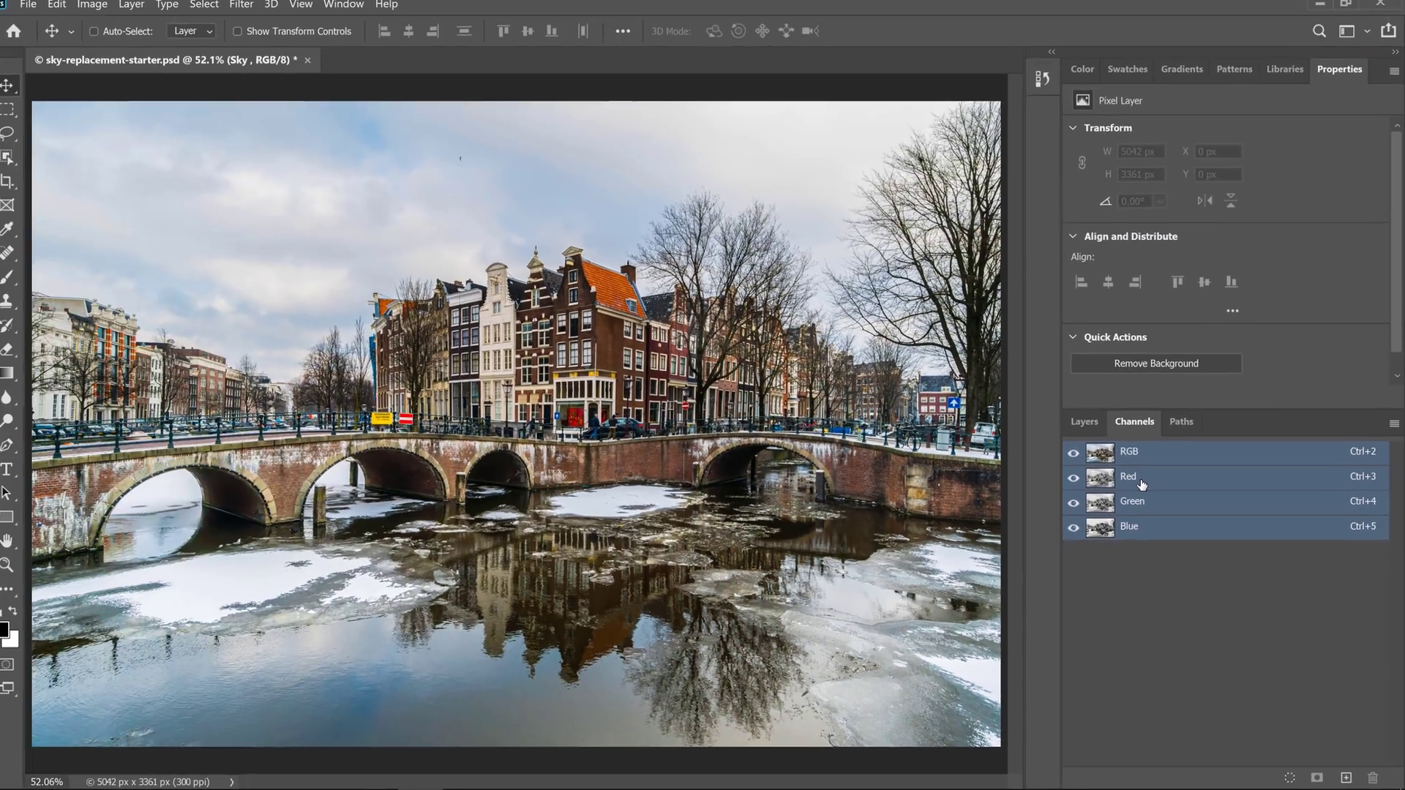
pyautogui.click(1142, 484)
pyautogui.click(1148, 508)
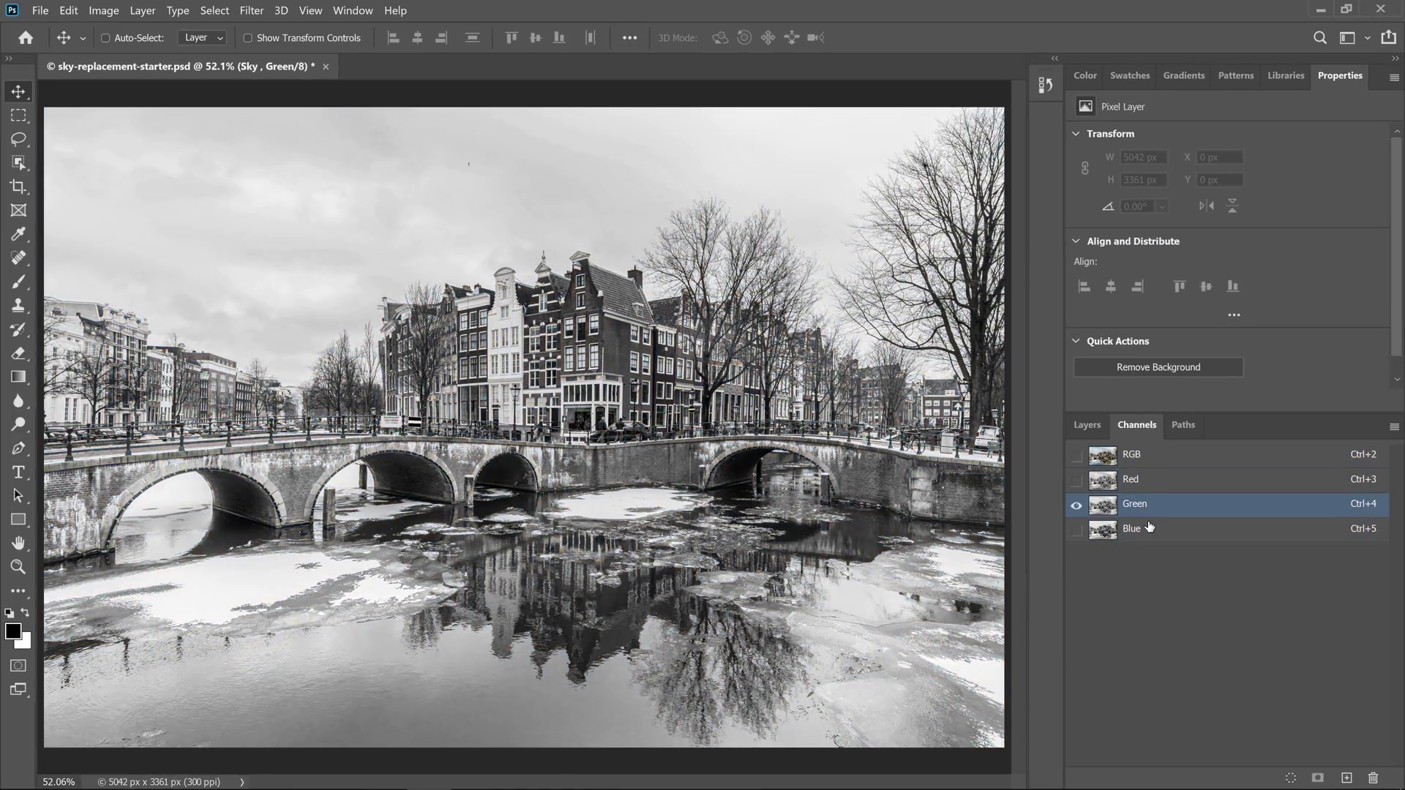
pyautogui.click(1151, 532)
pyautogui.click(1174, 534)
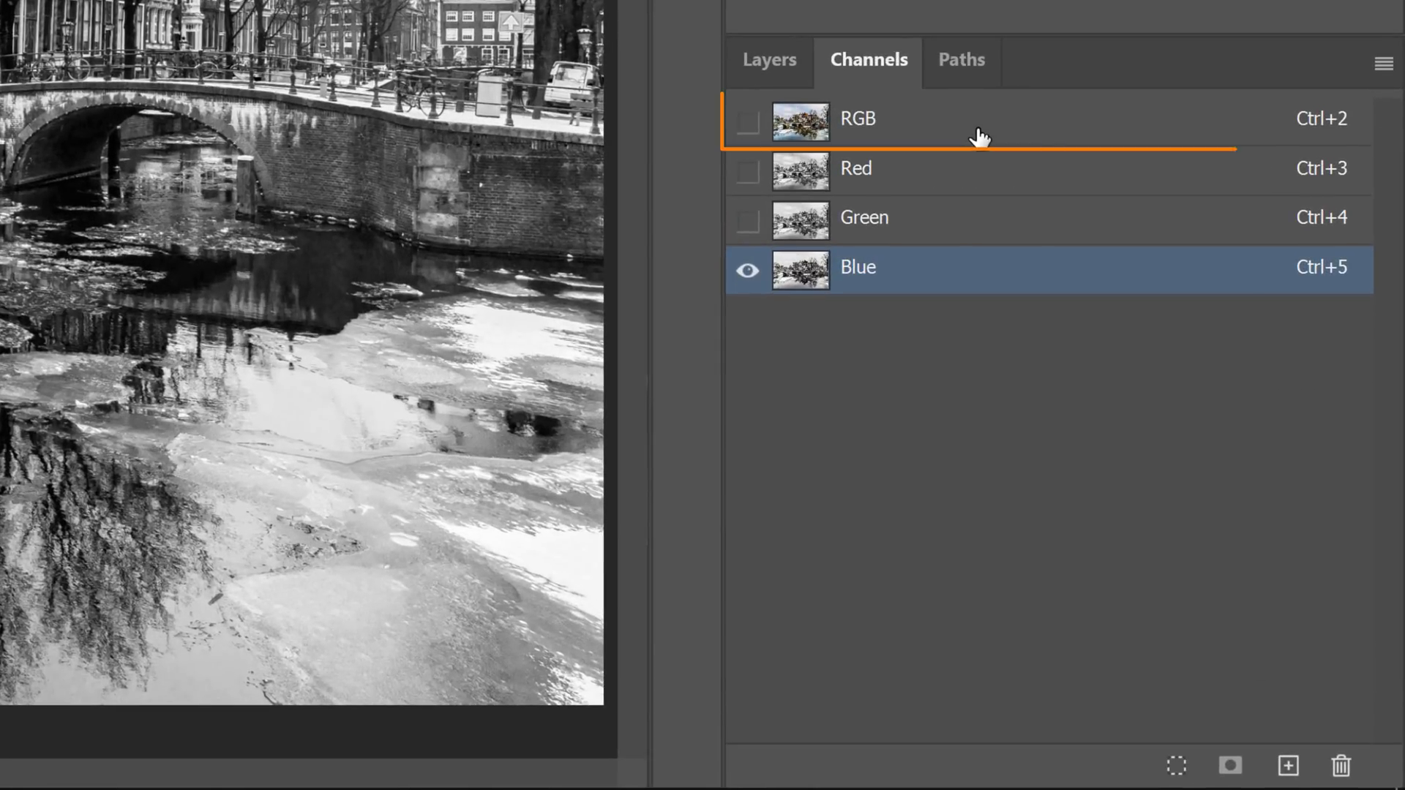
pyautogui.click(978, 137)
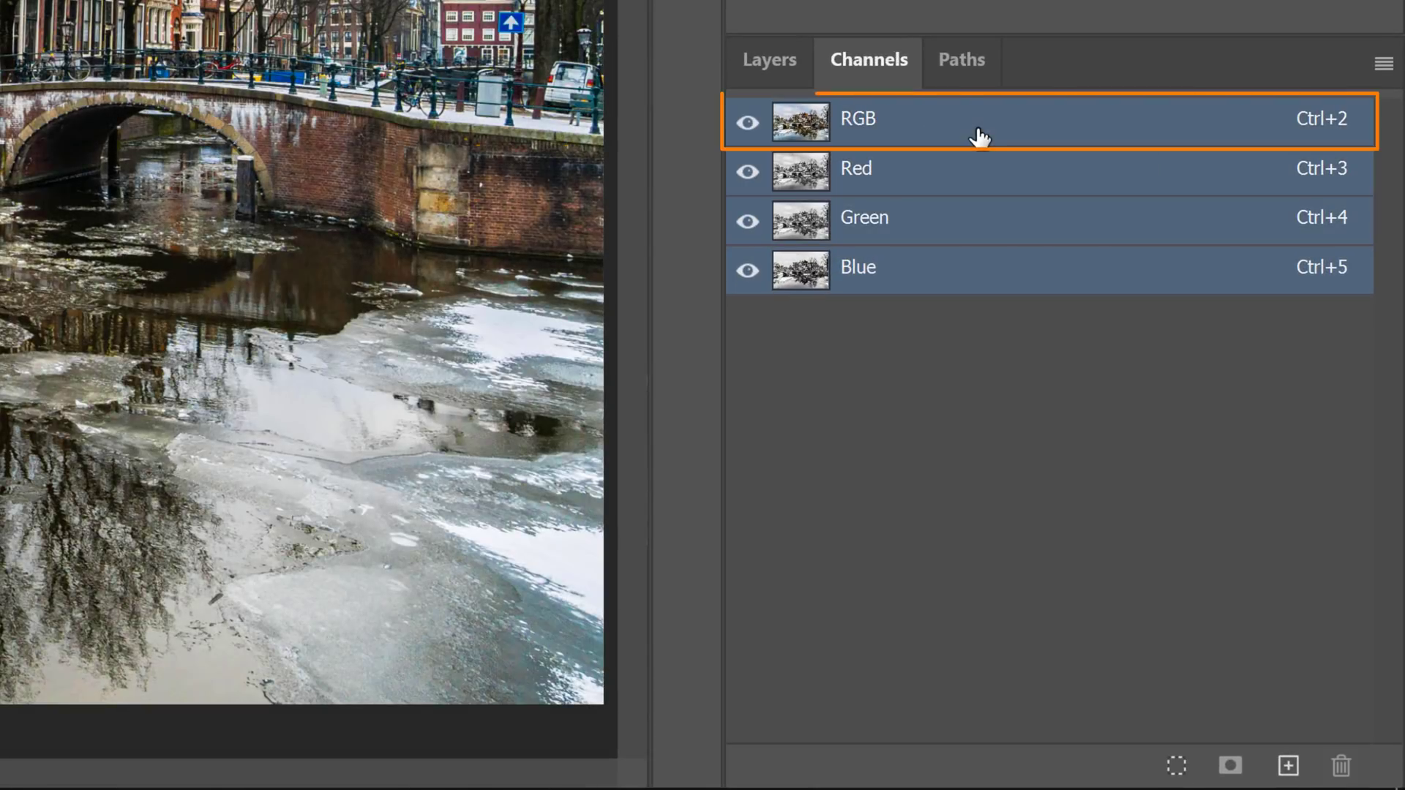
pyautogui.click(766, 65)
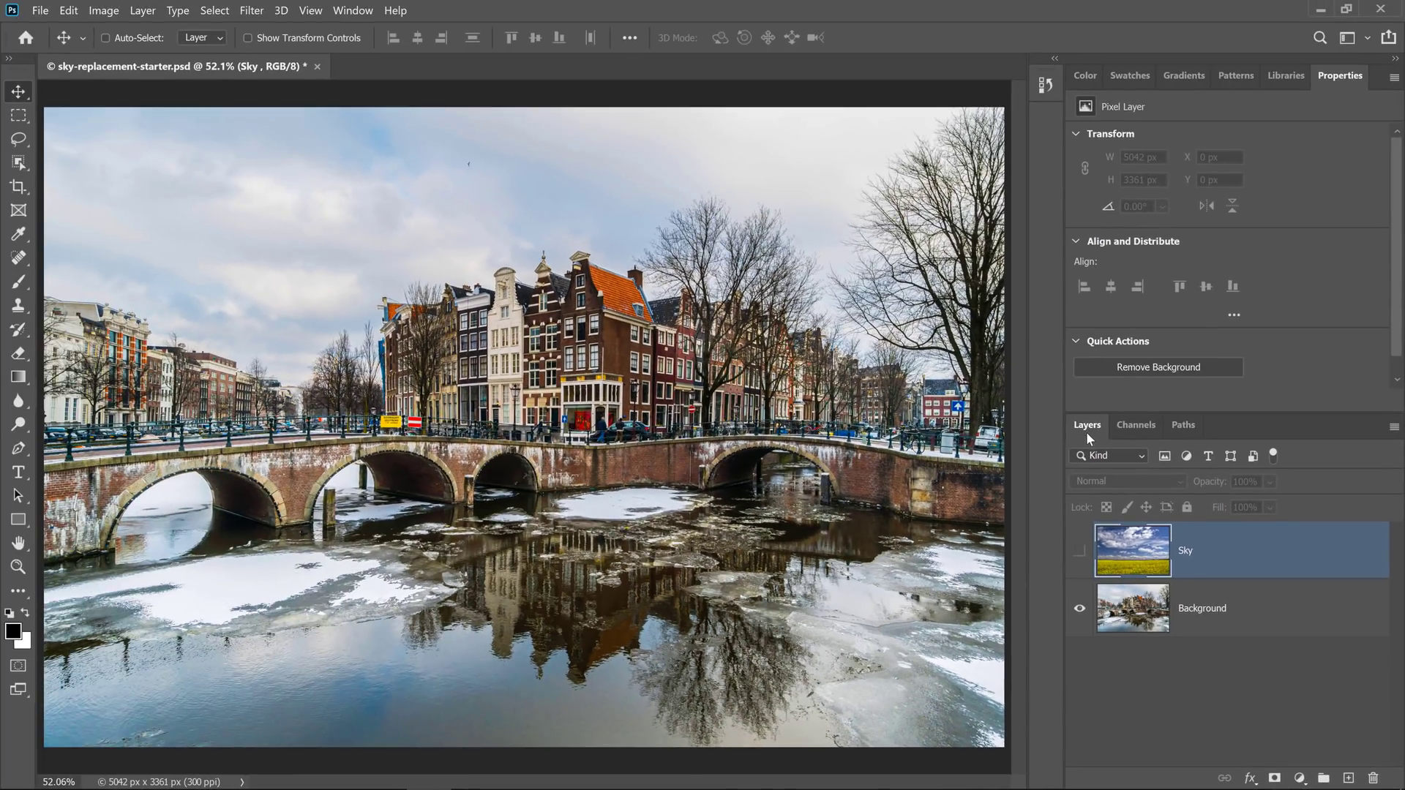
# Show the Sky layer, marquee-select from the image top to the horizon, and mask it.
pyautogui.click(1080, 551)
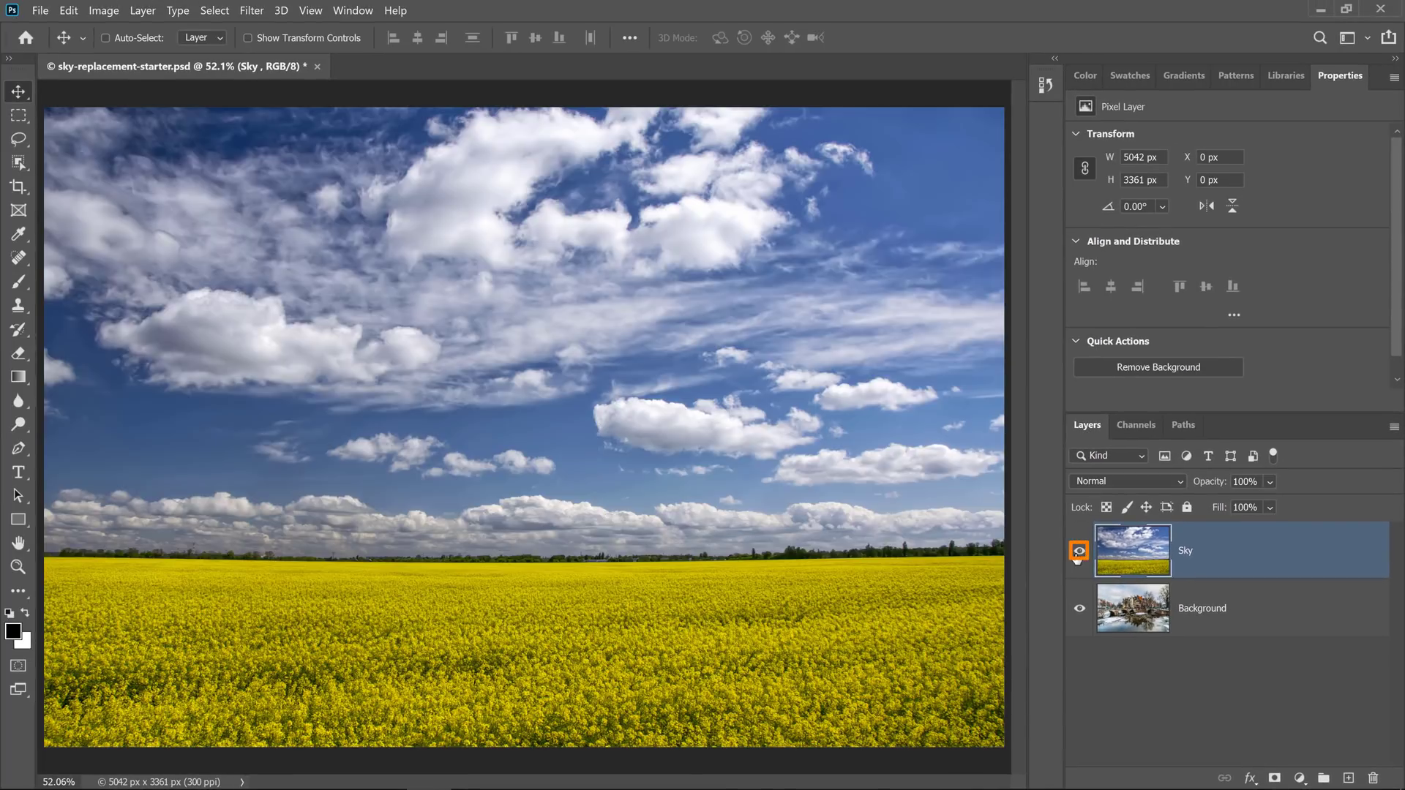
pyautogui.click(19, 116)
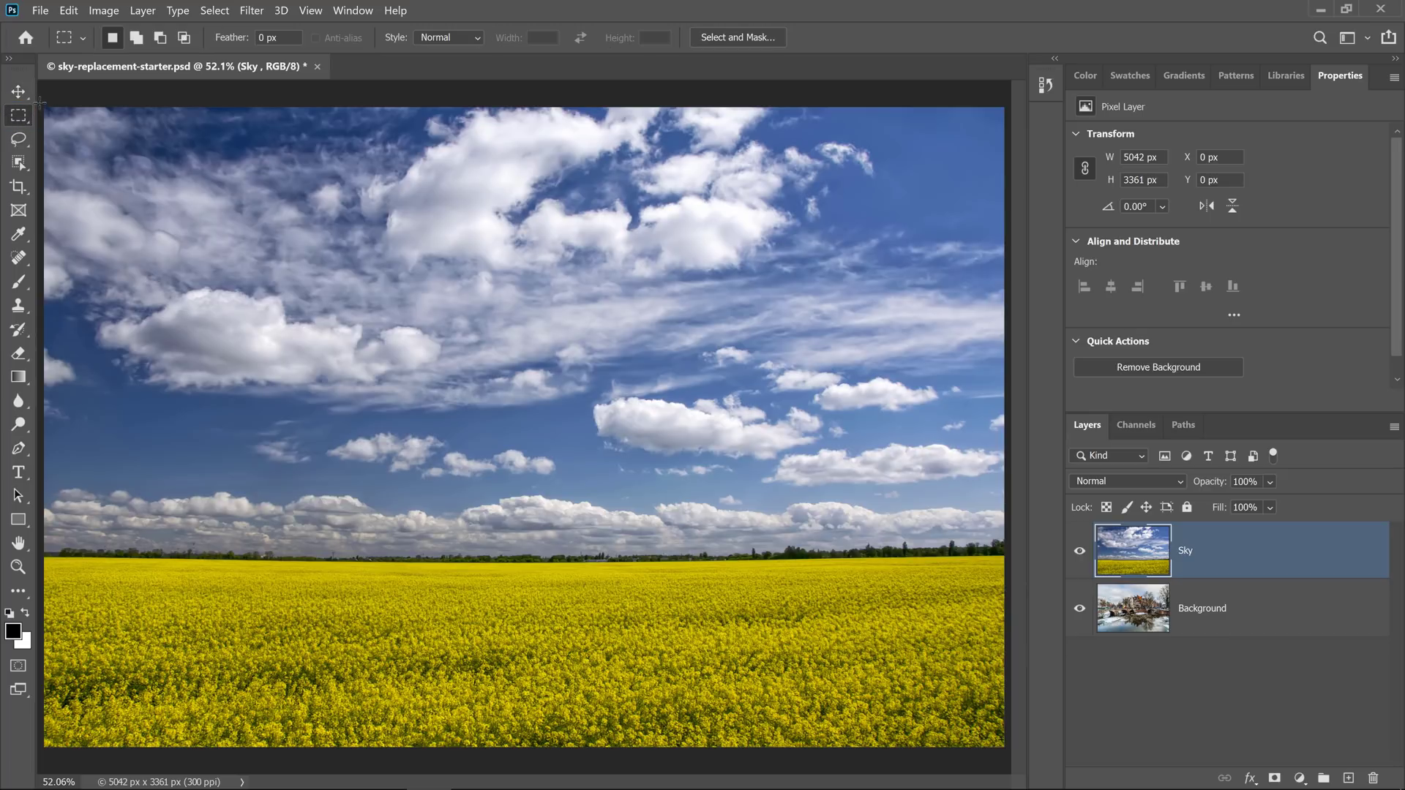
pyautogui.moveTo(45, 107); pyautogui.dragTo(1014, 557)
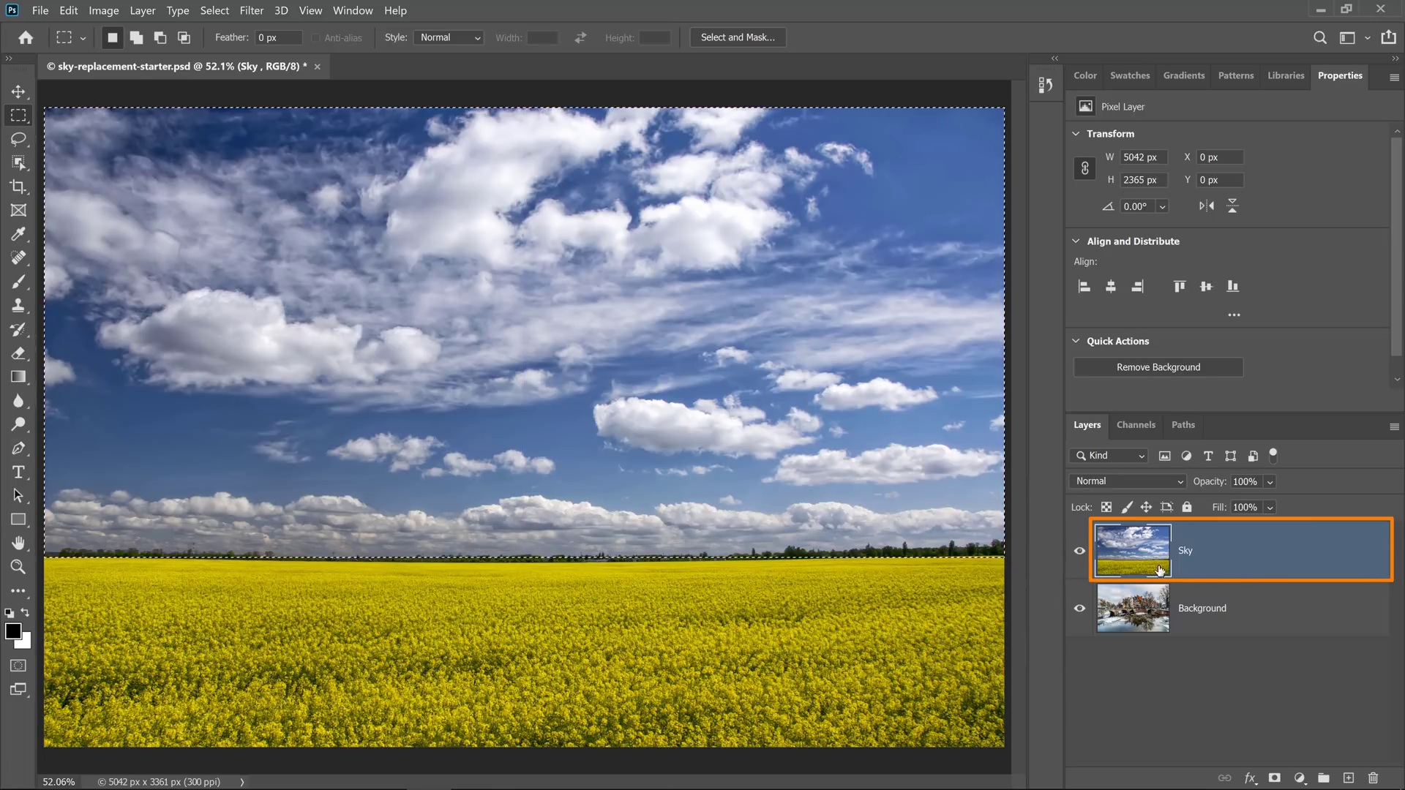
pyautogui.click(1274, 778)
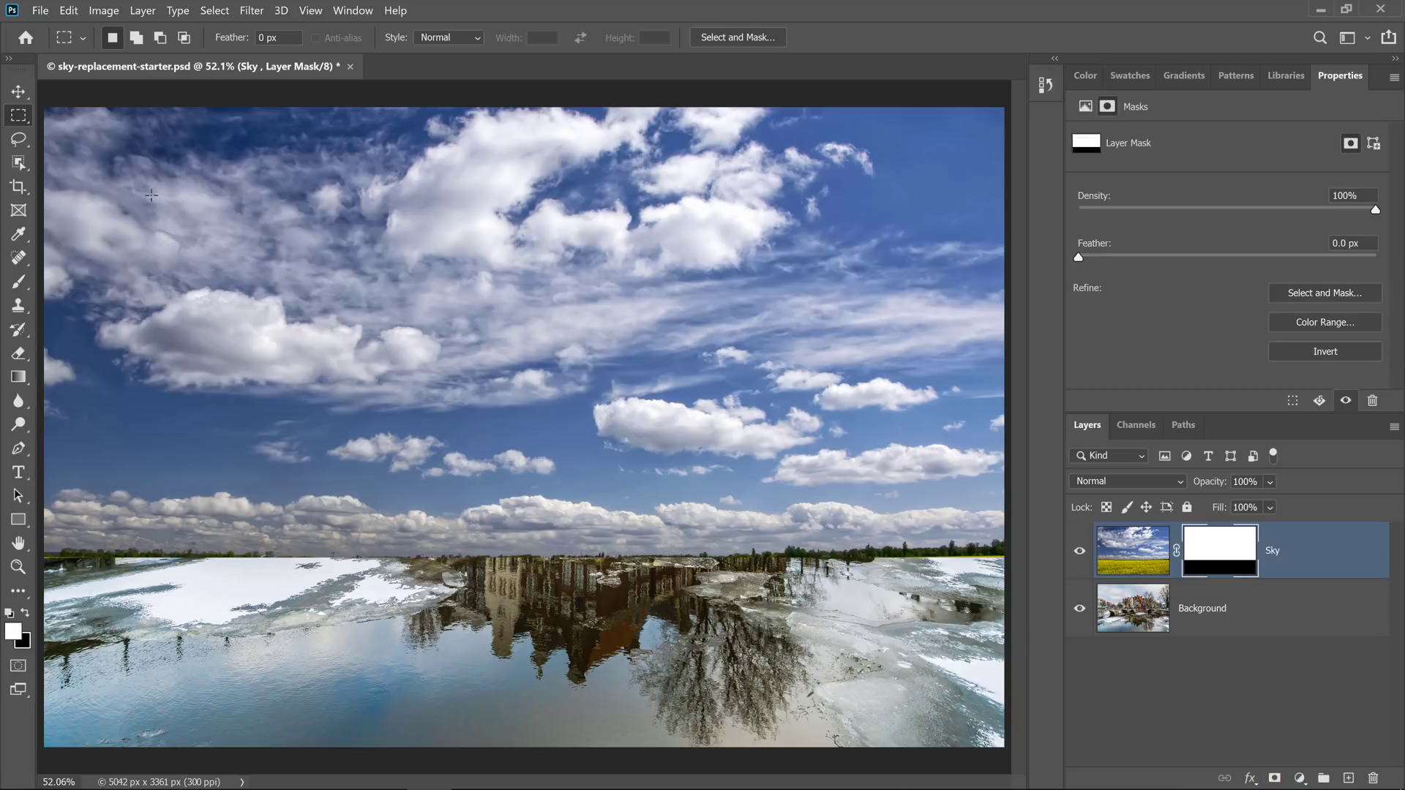
# Move the Sky layer up until the bridge shows, then duplicate it.
pyautogui.click(19, 93)
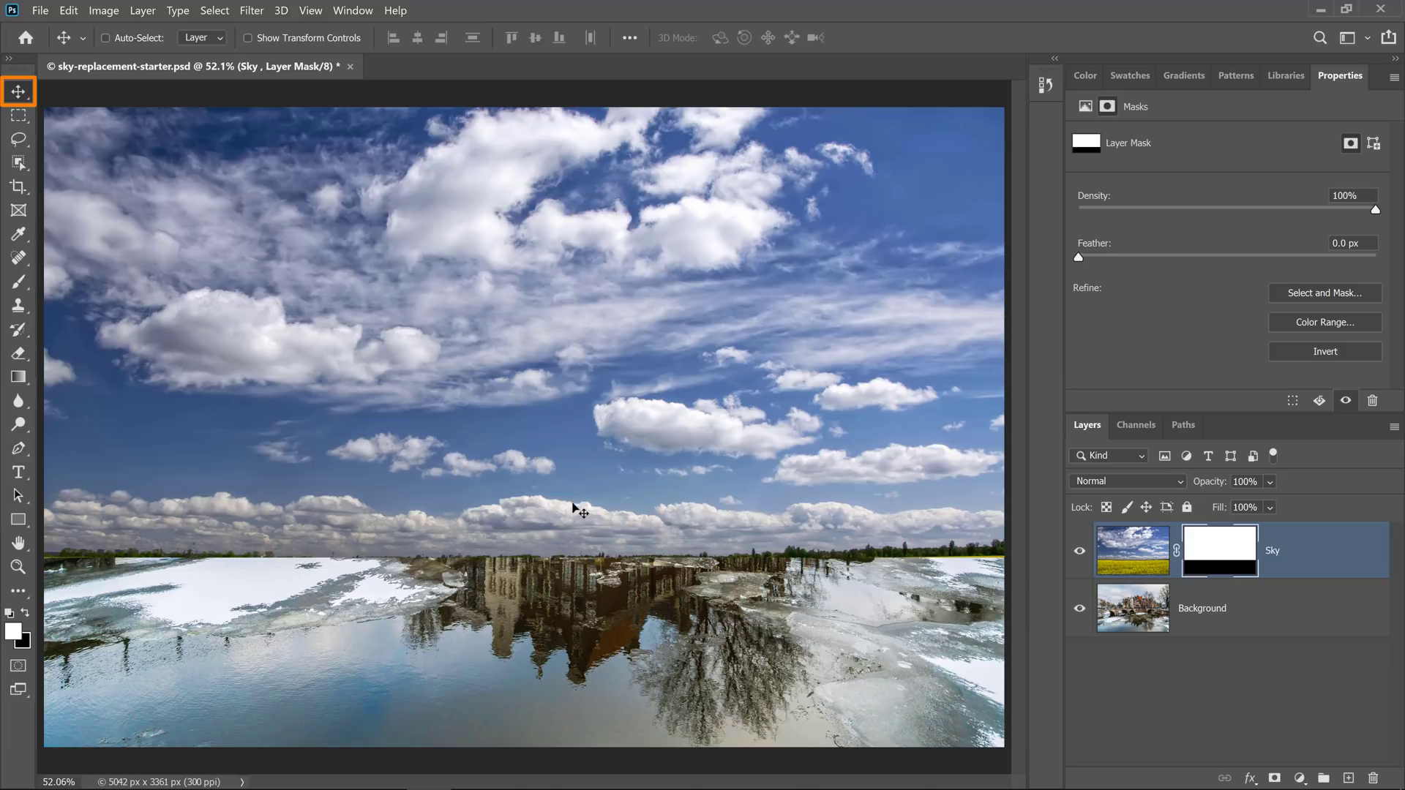
pyautogui.moveTo(575, 510); pyautogui.dragTo(545, 370)
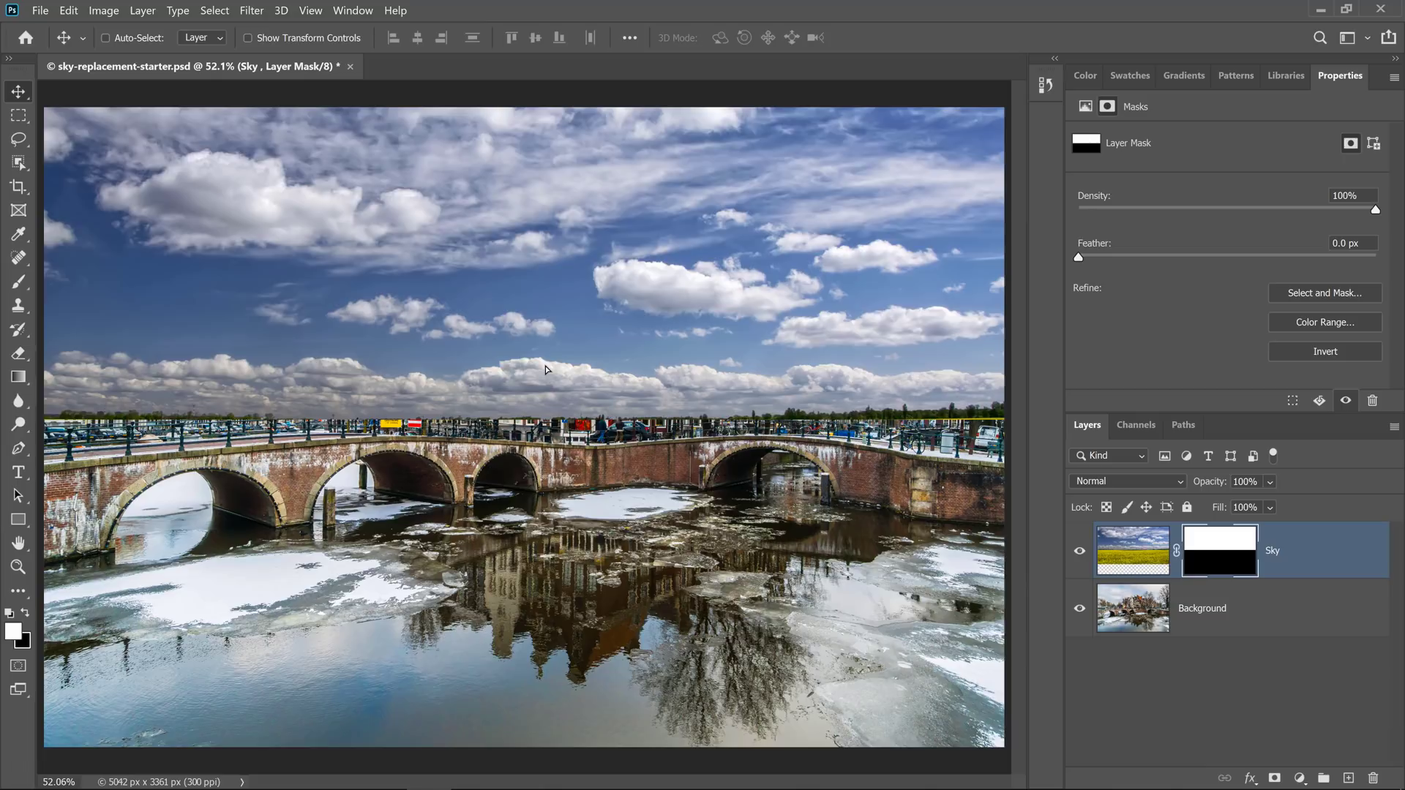
pyautogui.hotkey('ctrl', 'j')
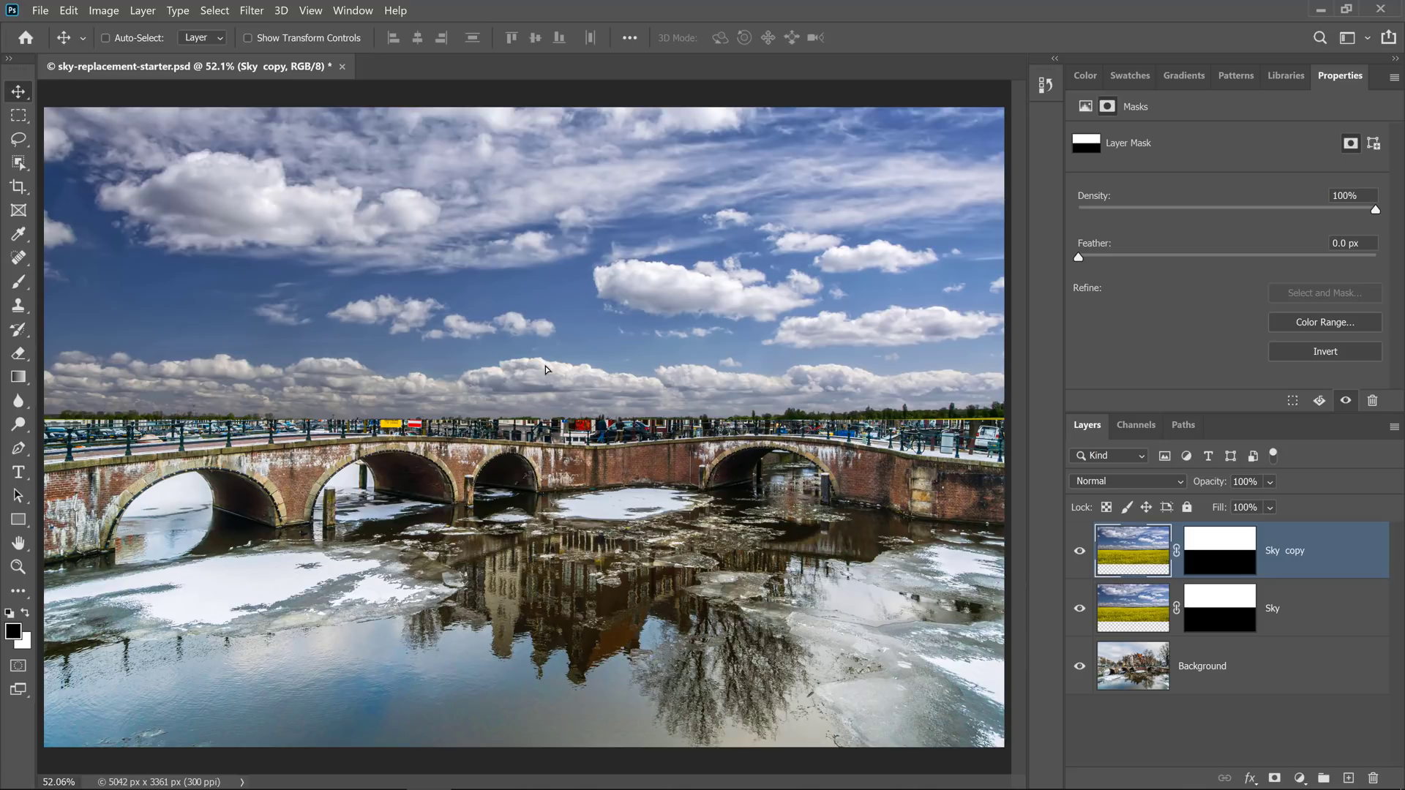
# Flip the Sky copy vertically and drag it down to meet the horizon.
pyautogui.hotkey('ctrl', 't')
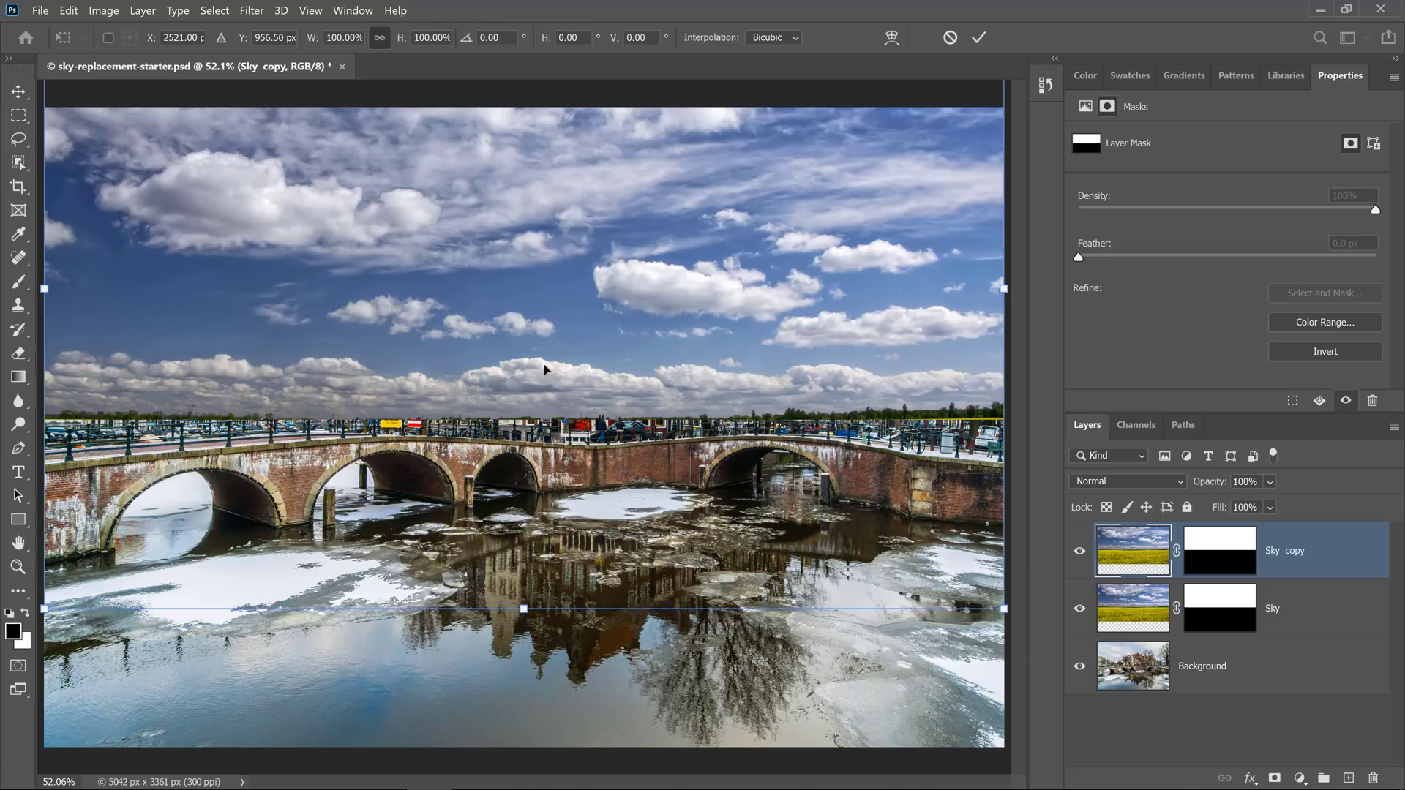
pyautogui.rightClick(545, 371)
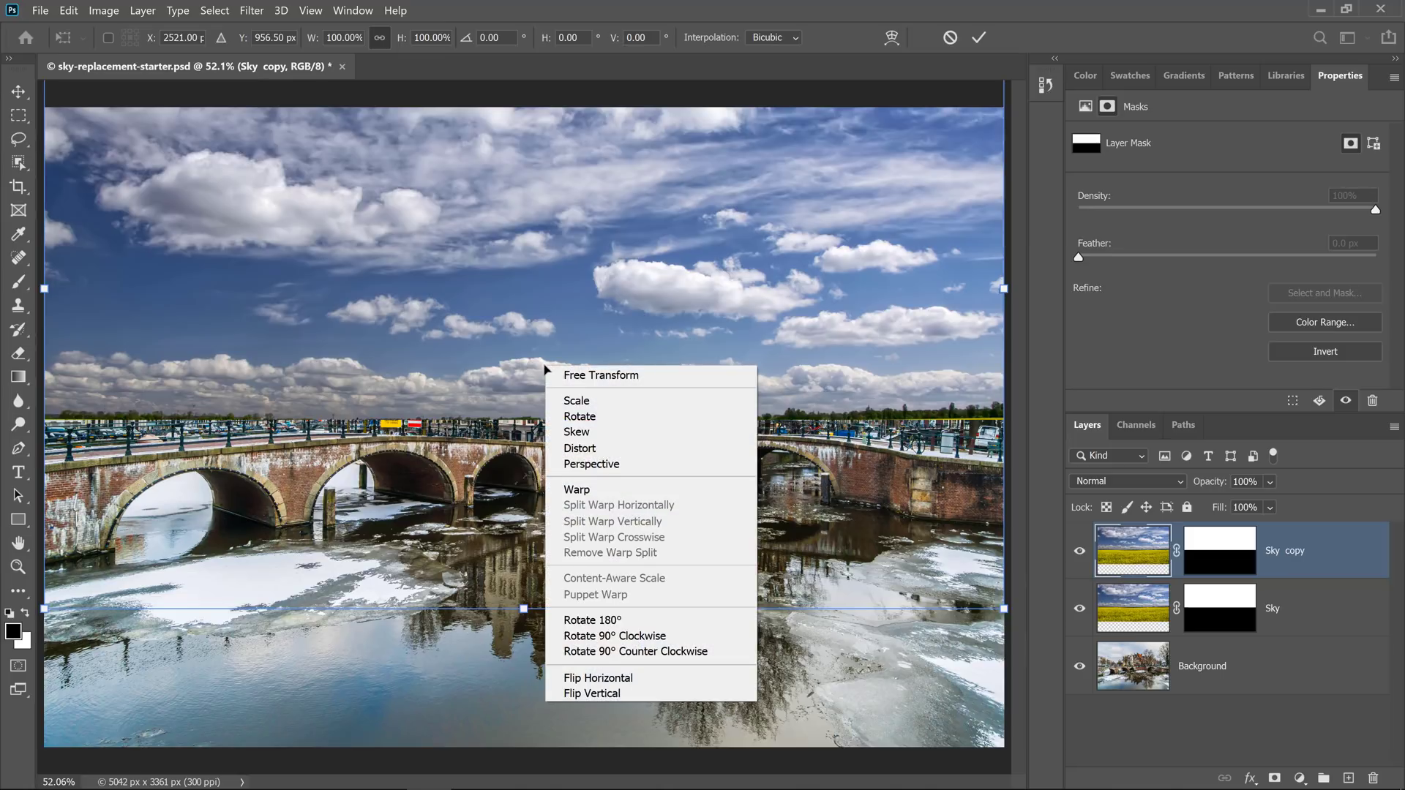
pyautogui.click(670, 694)
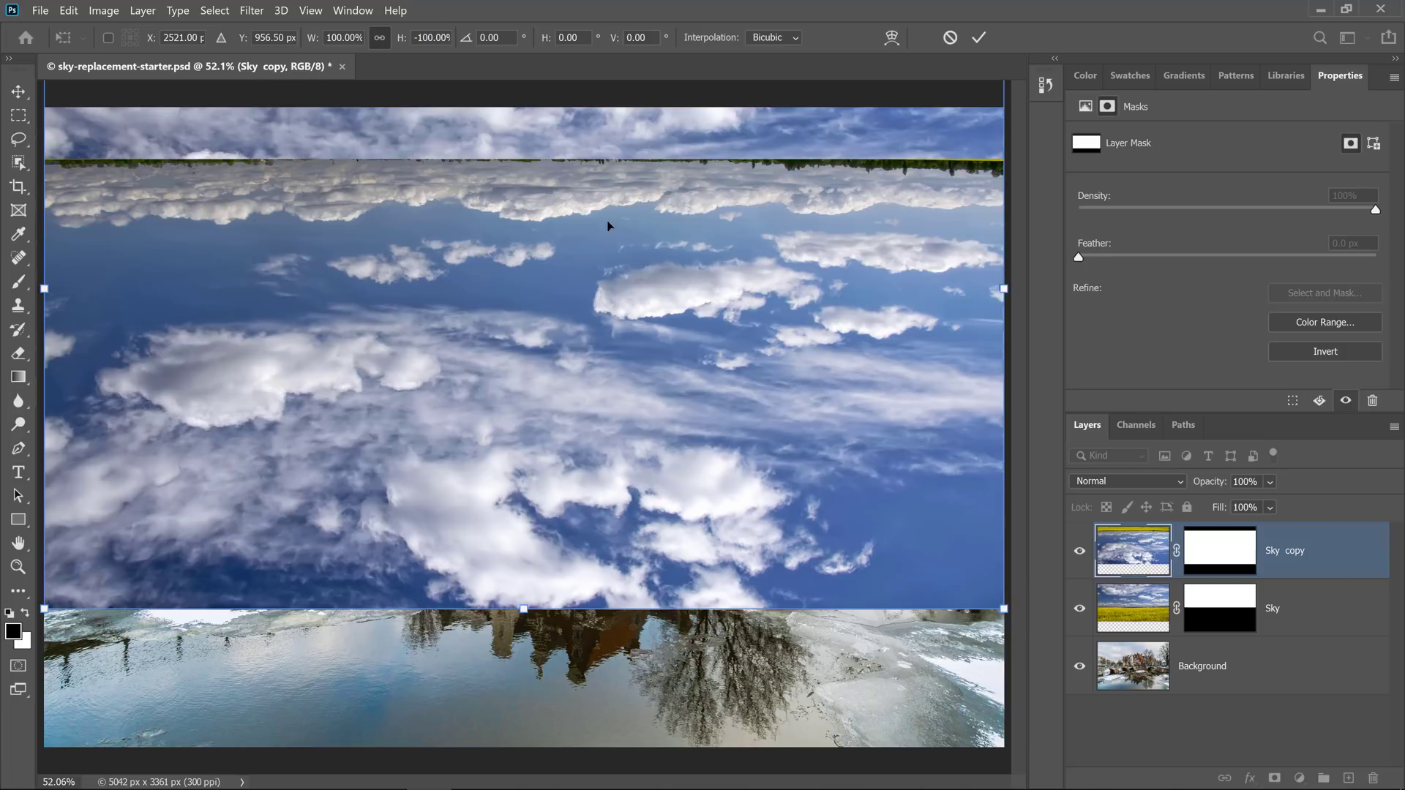
pyautogui.moveTo(601, 194); pyautogui.dragTo(636, 458)
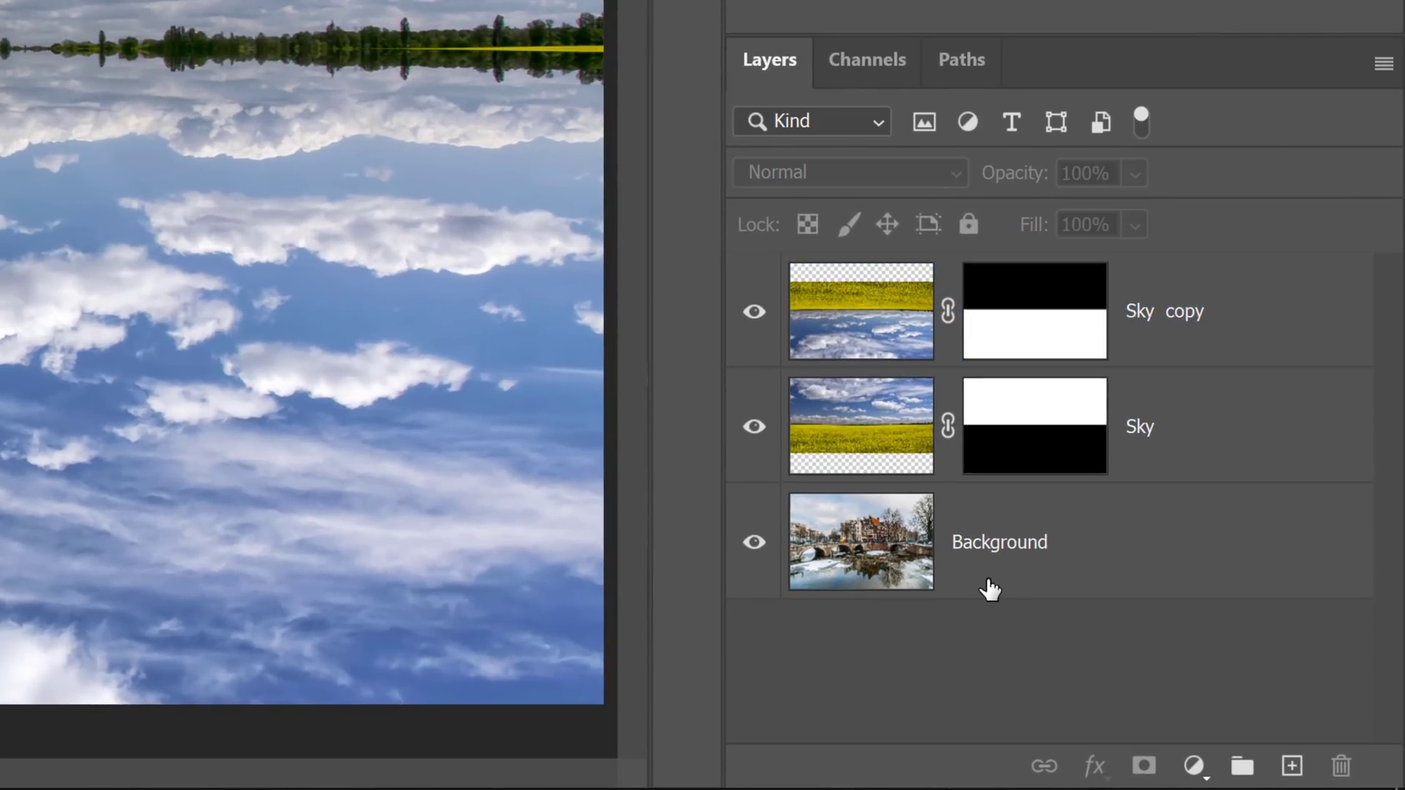
# Move the Background layer to the top of the stack and open its Blending Options.
pyautogui.moveTo(989, 590); pyautogui.dragTo(981, 289)
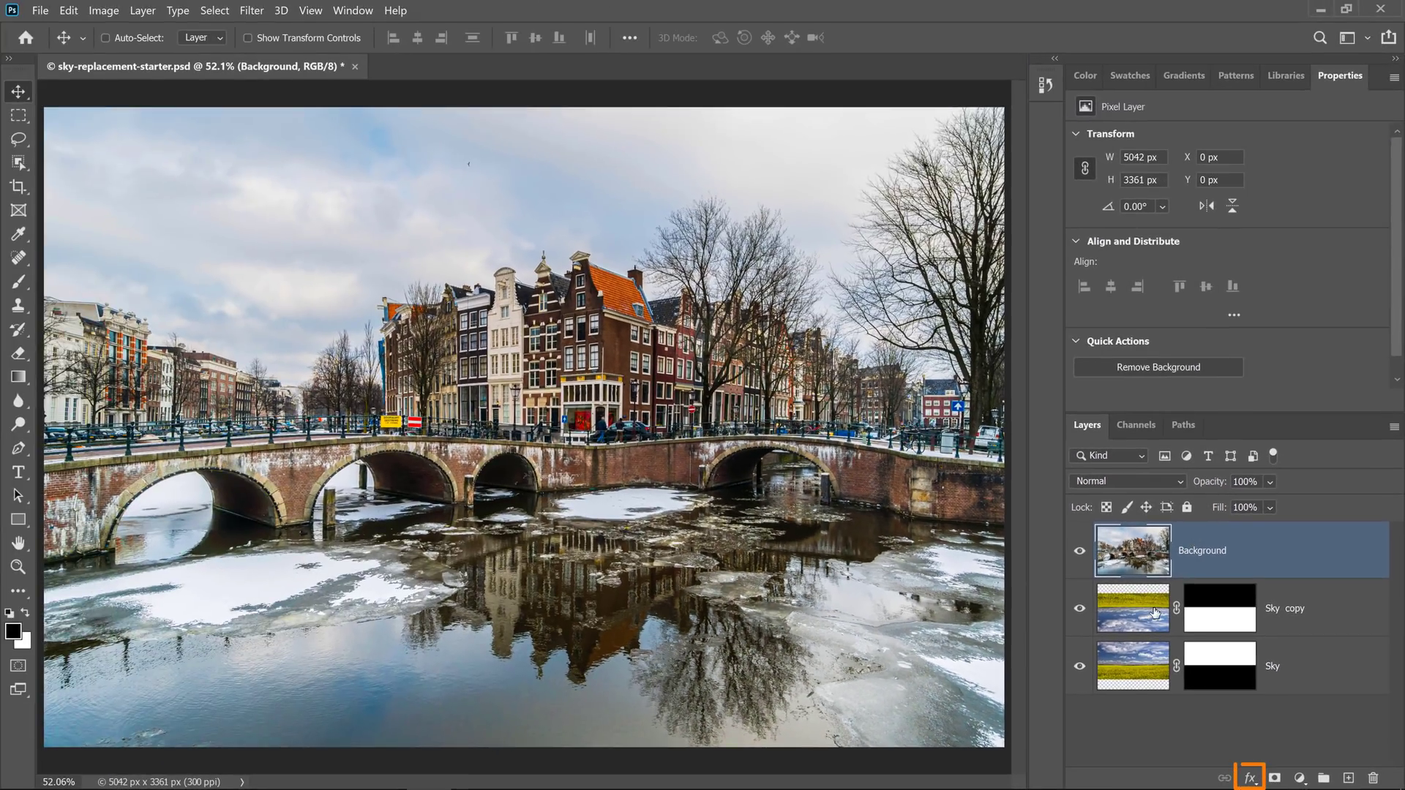
pyautogui.click(1250, 777)
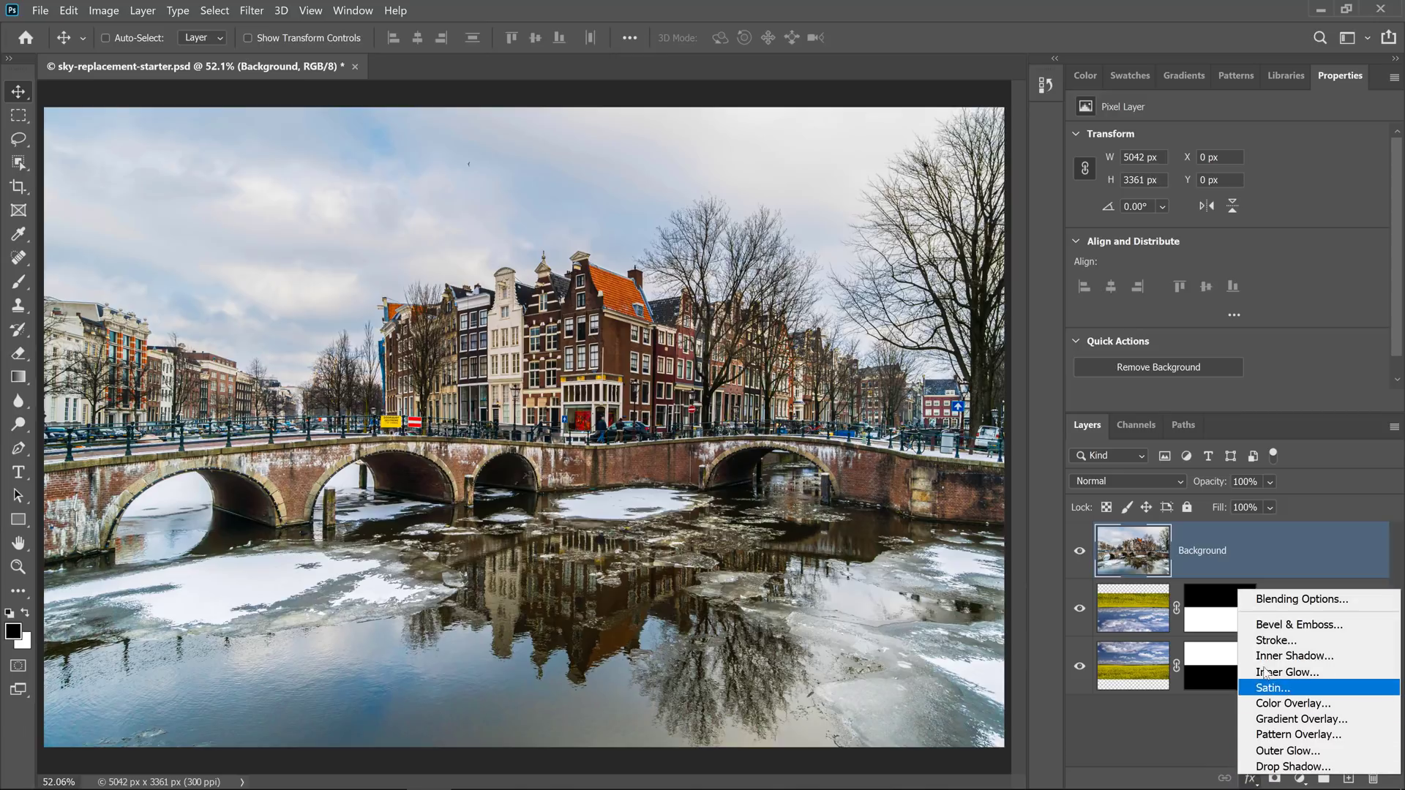
pyautogui.click(1354, 602)
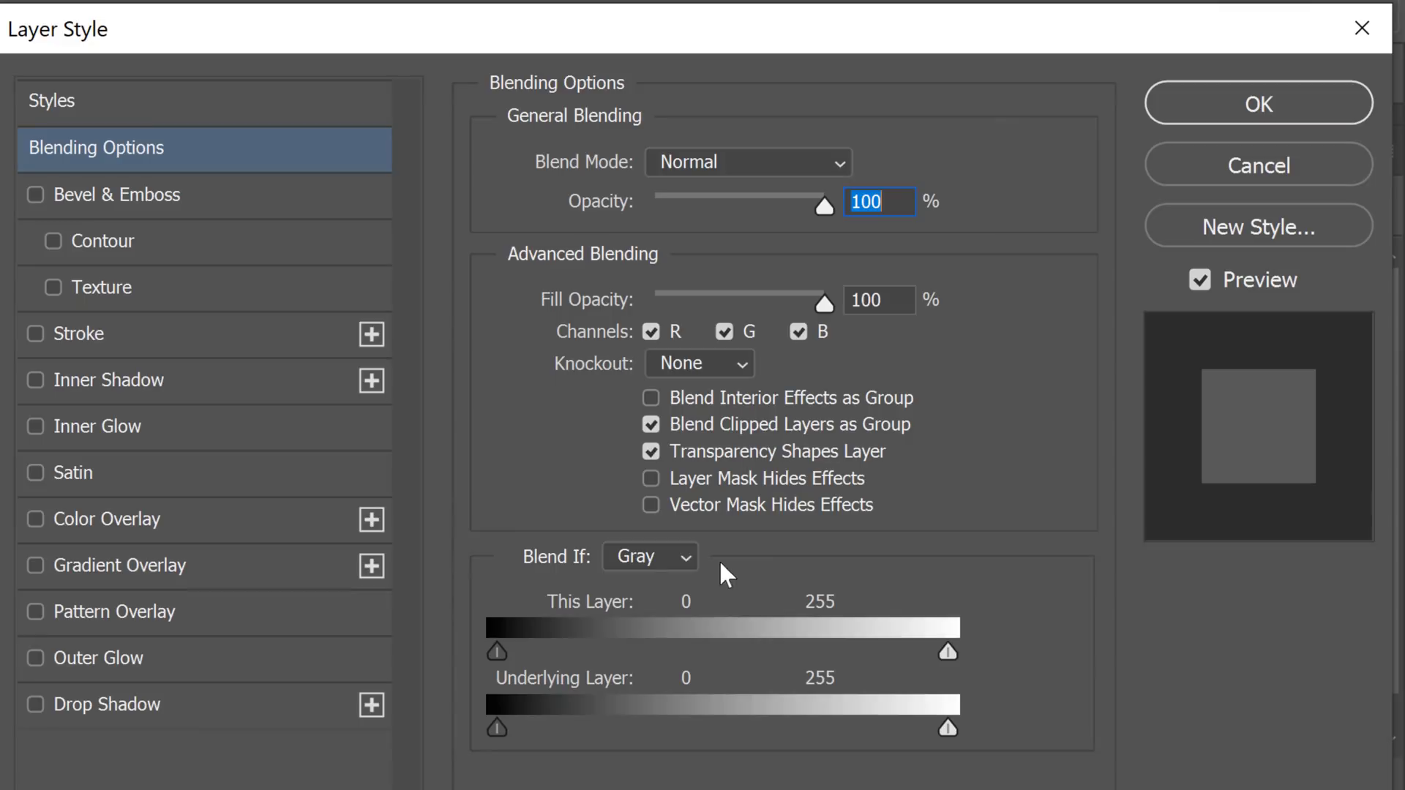
# Set Blend If to Blue and split This Layer's white slider to 80 / 180.
pyautogui.click(681, 558)
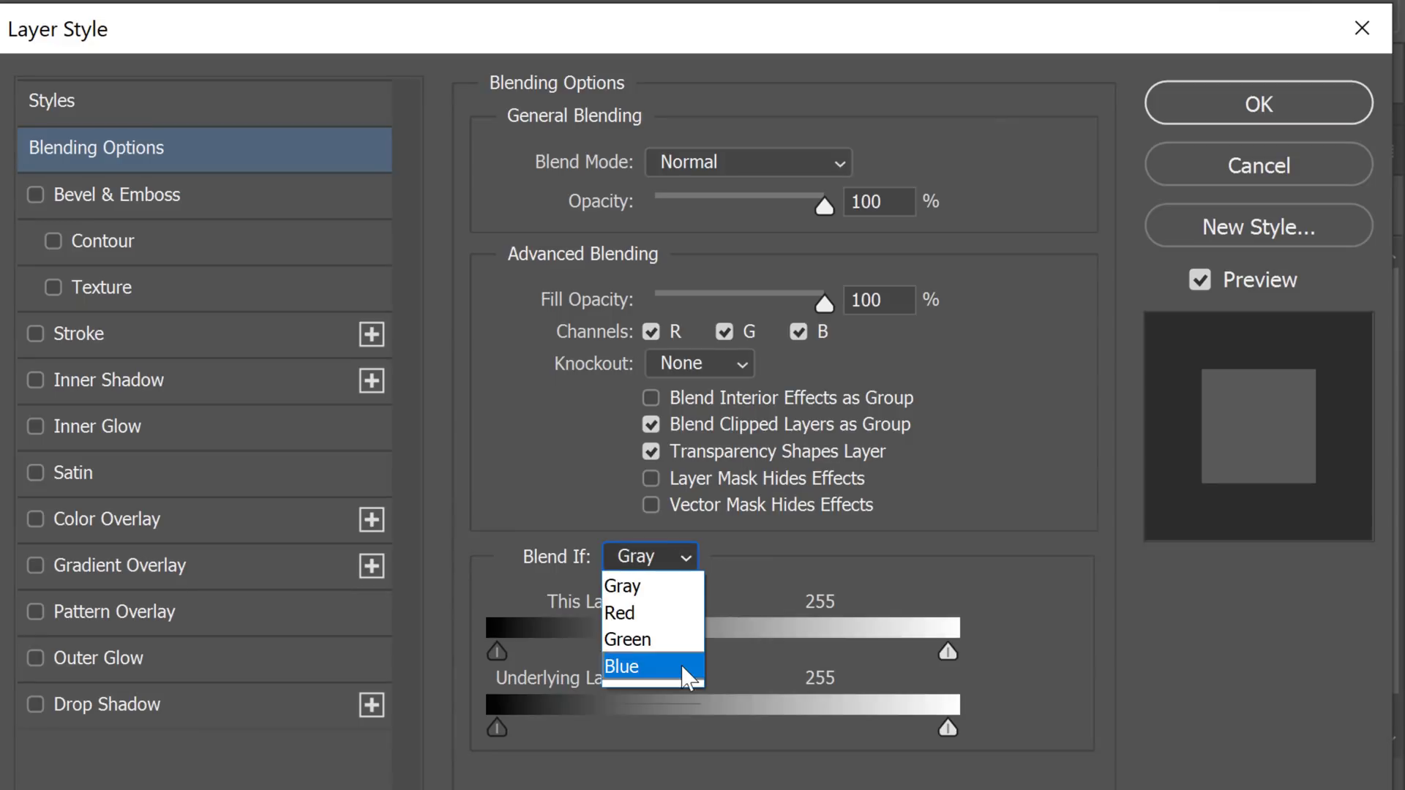
pyautogui.click(659, 667)
pyautogui.moveTo(1175, 337); pyautogui.dragTo(1171, 338)
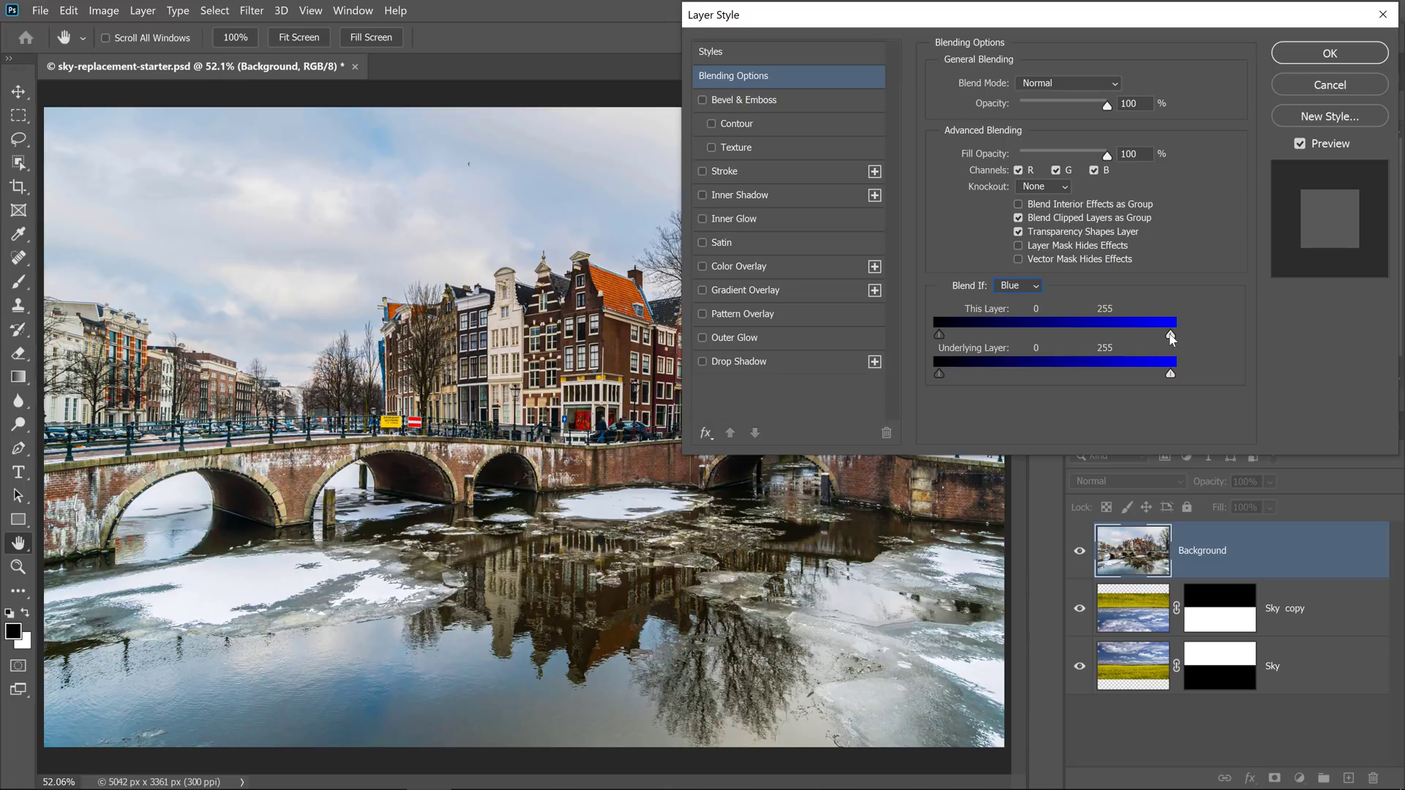
pyautogui.moveTo(1170, 338); pyautogui.dragTo(1104, 341)
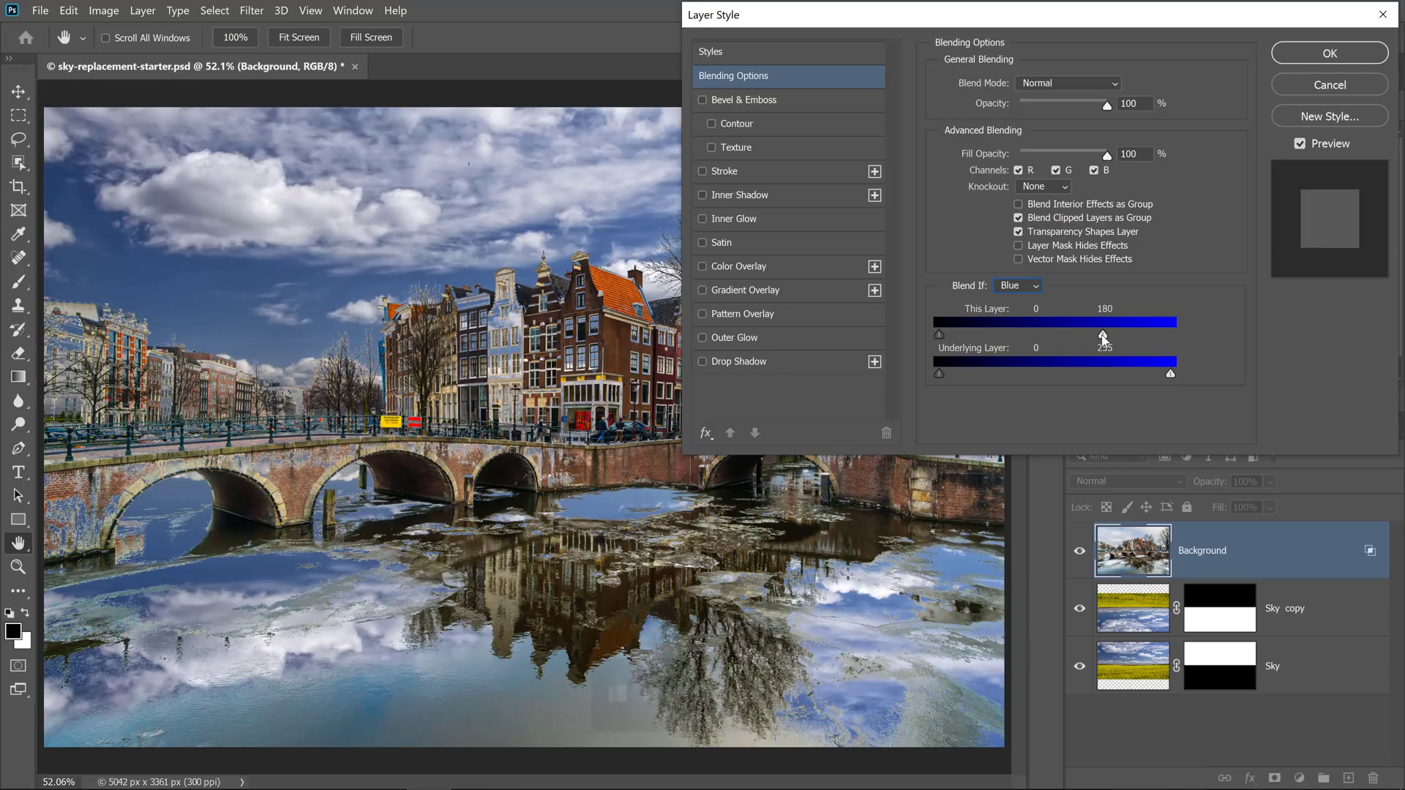
pyautogui.press('alt')
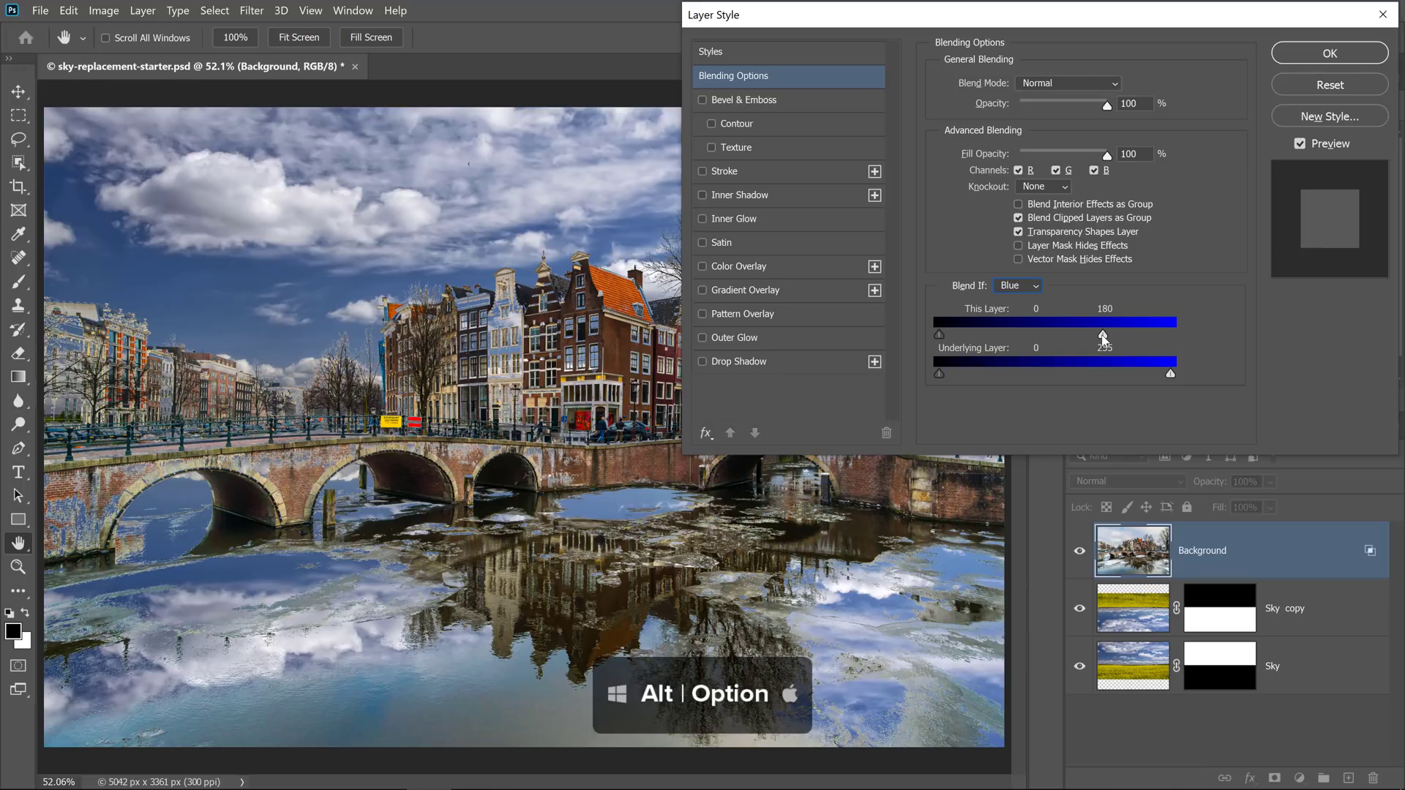
pyautogui.moveTo(1103, 337); pyautogui.dragTo(1101, 337)
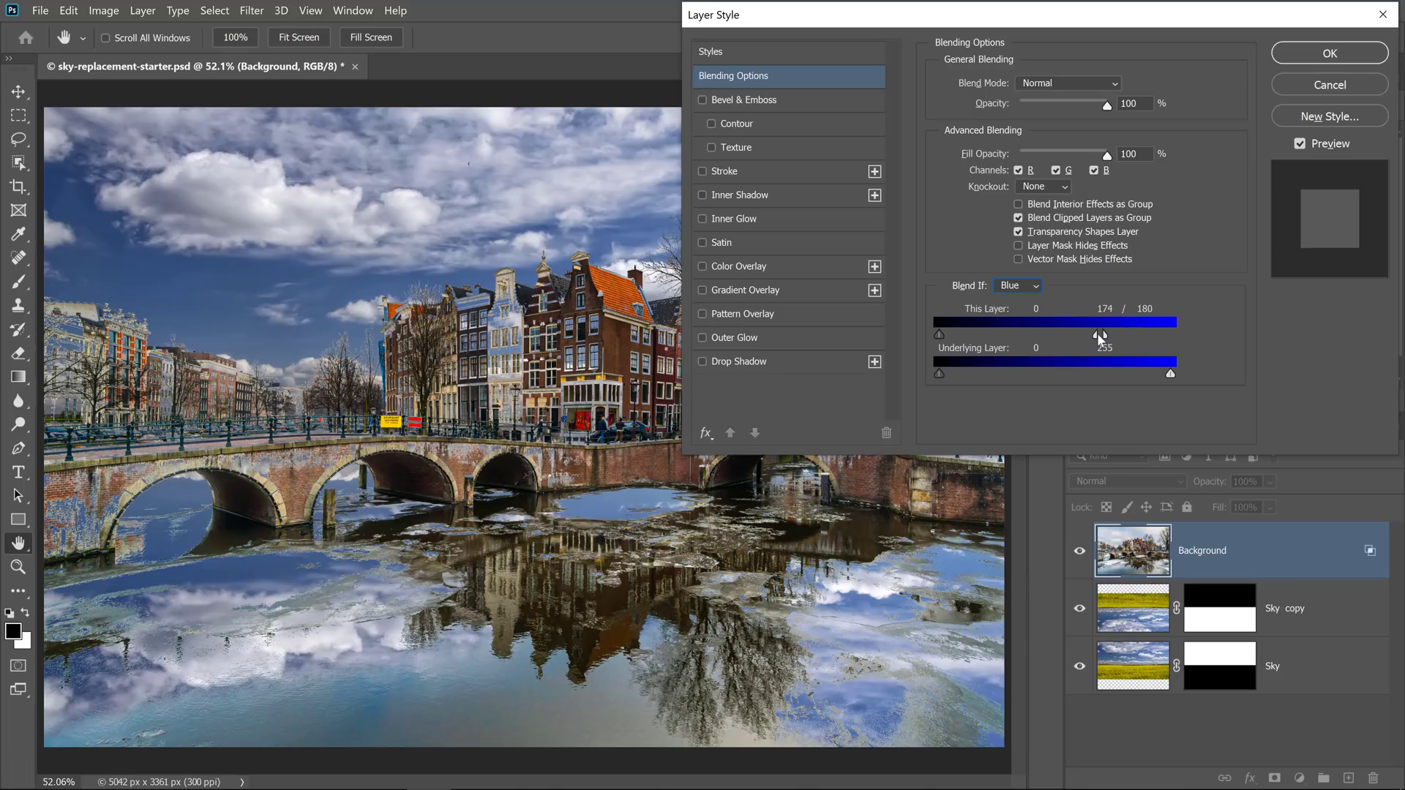
pyautogui.moveTo(1101, 338); pyautogui.dragTo(1013, 337)
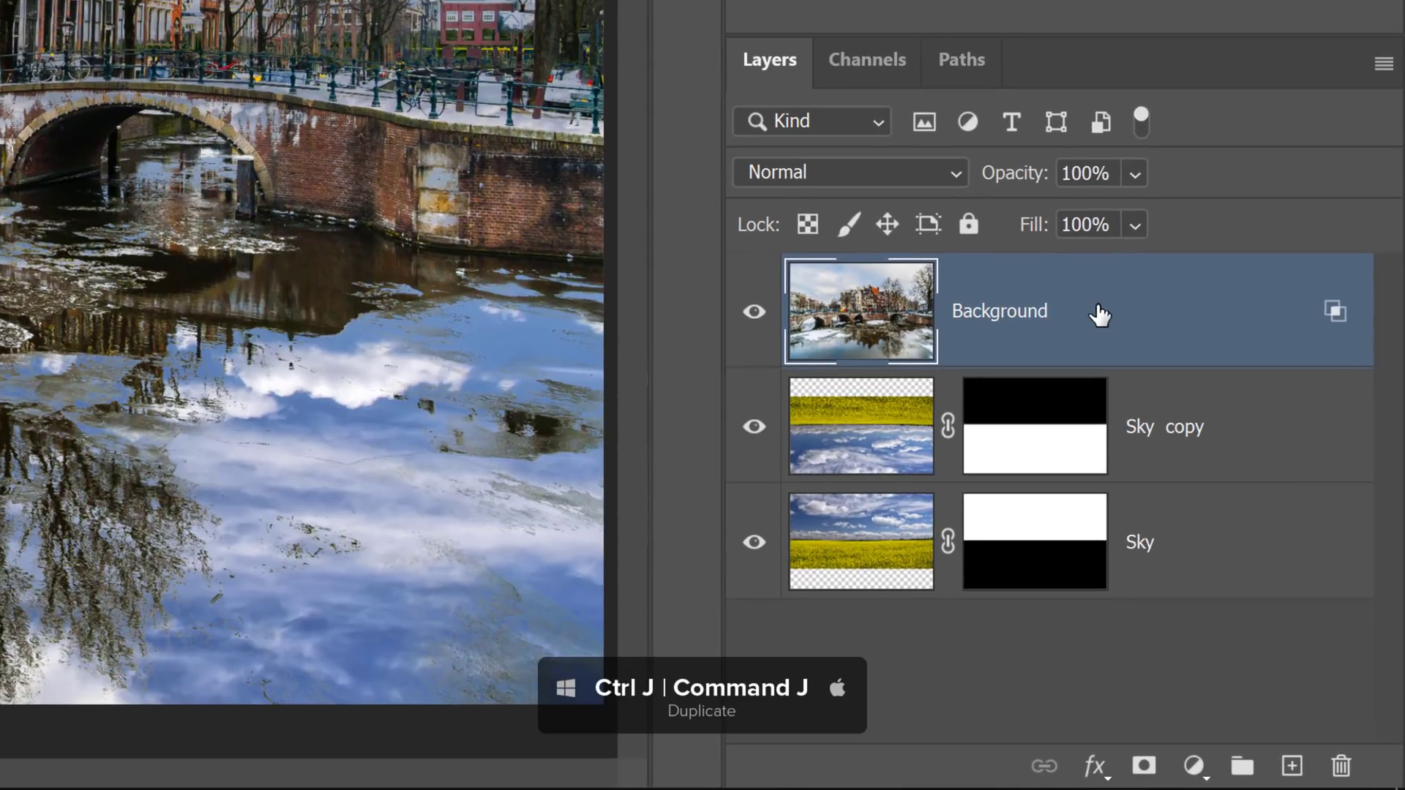
# Duplicate Background and clear the layer style from Background copy.
pyautogui.hotkey('ctrl', 'j')
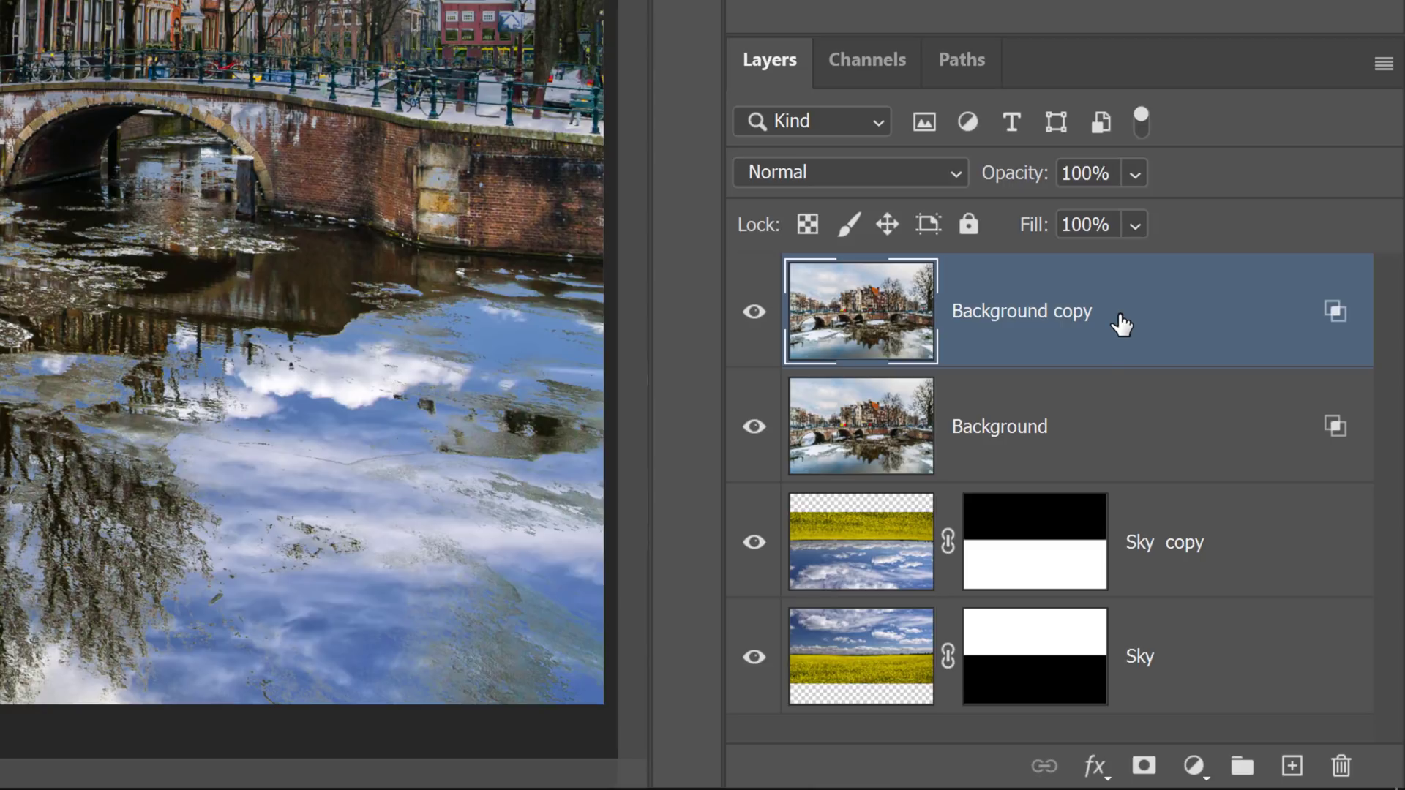
pyautogui.rightClick(1340, 316)
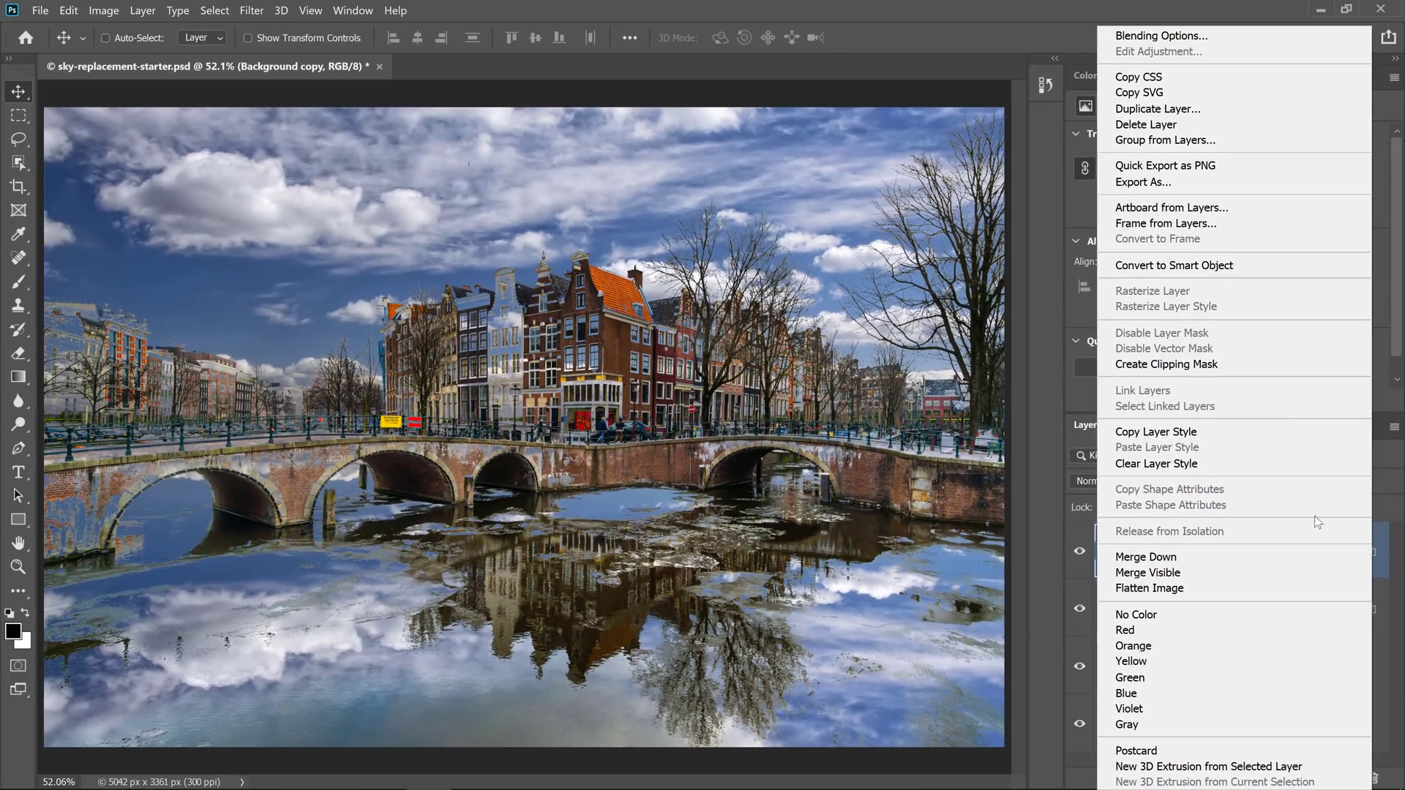
pyautogui.click(1270, 462)
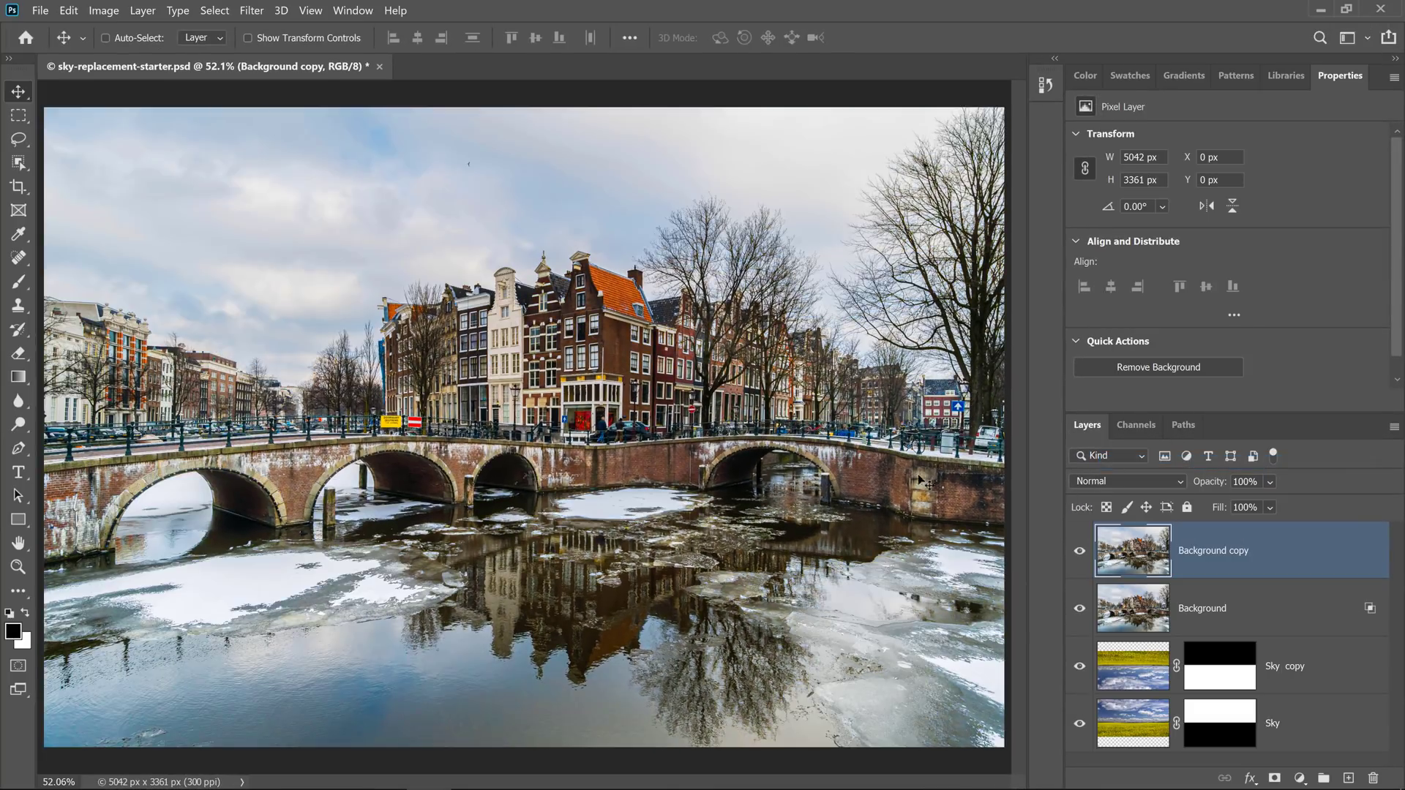
# Quick-select the buildings, ice, trees and rooftops with a smaller brush, then mask Background copy.
pyautogui.moveTo(18, 163); pyautogui.dragTo(171, 185)
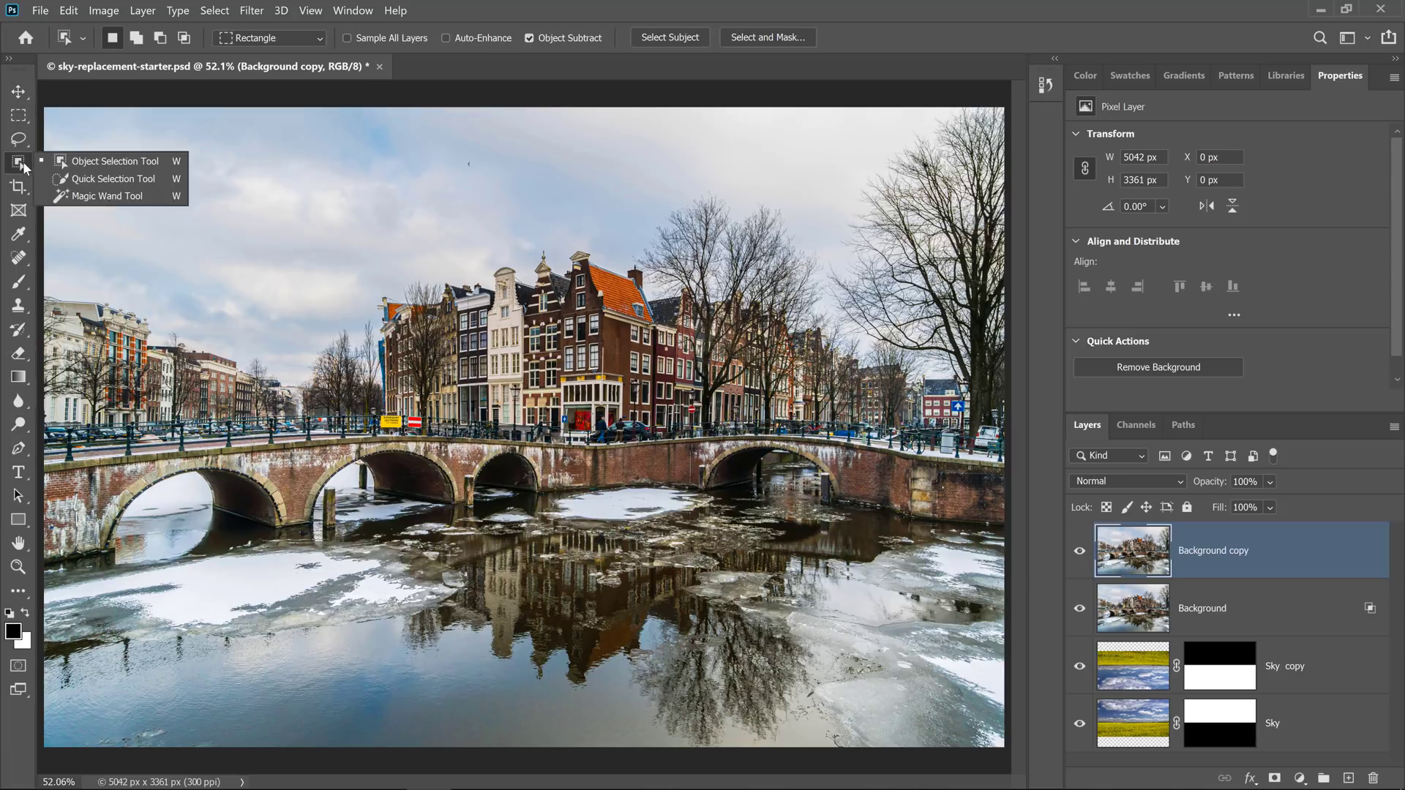
pyautogui.click(171, 184)
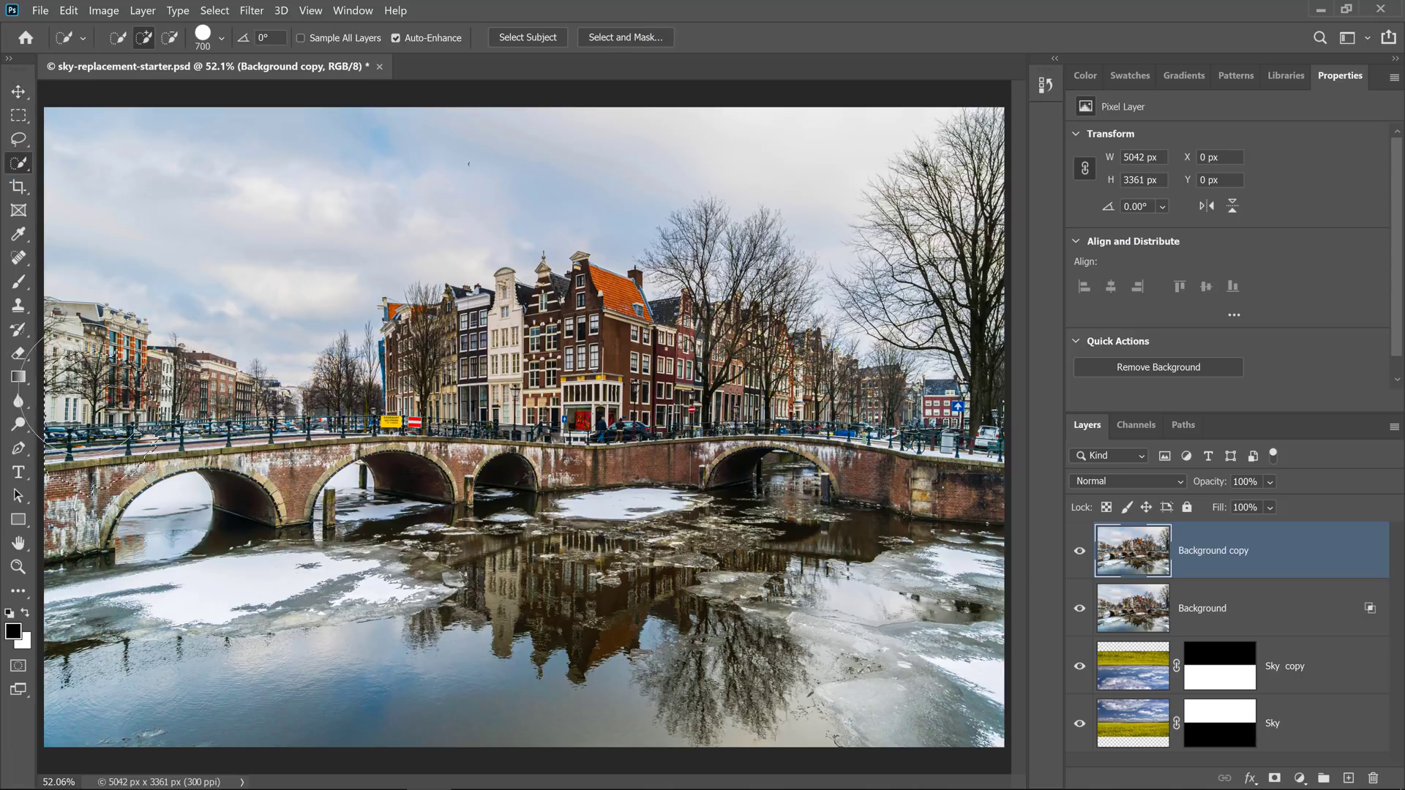
pyautogui.moveTo(188, 433)
pyautogui.mouseDown()
pyautogui.moveTo(566, 428)
pyautogui.moveTo(236, 549)
pyautogui.mouseUp()
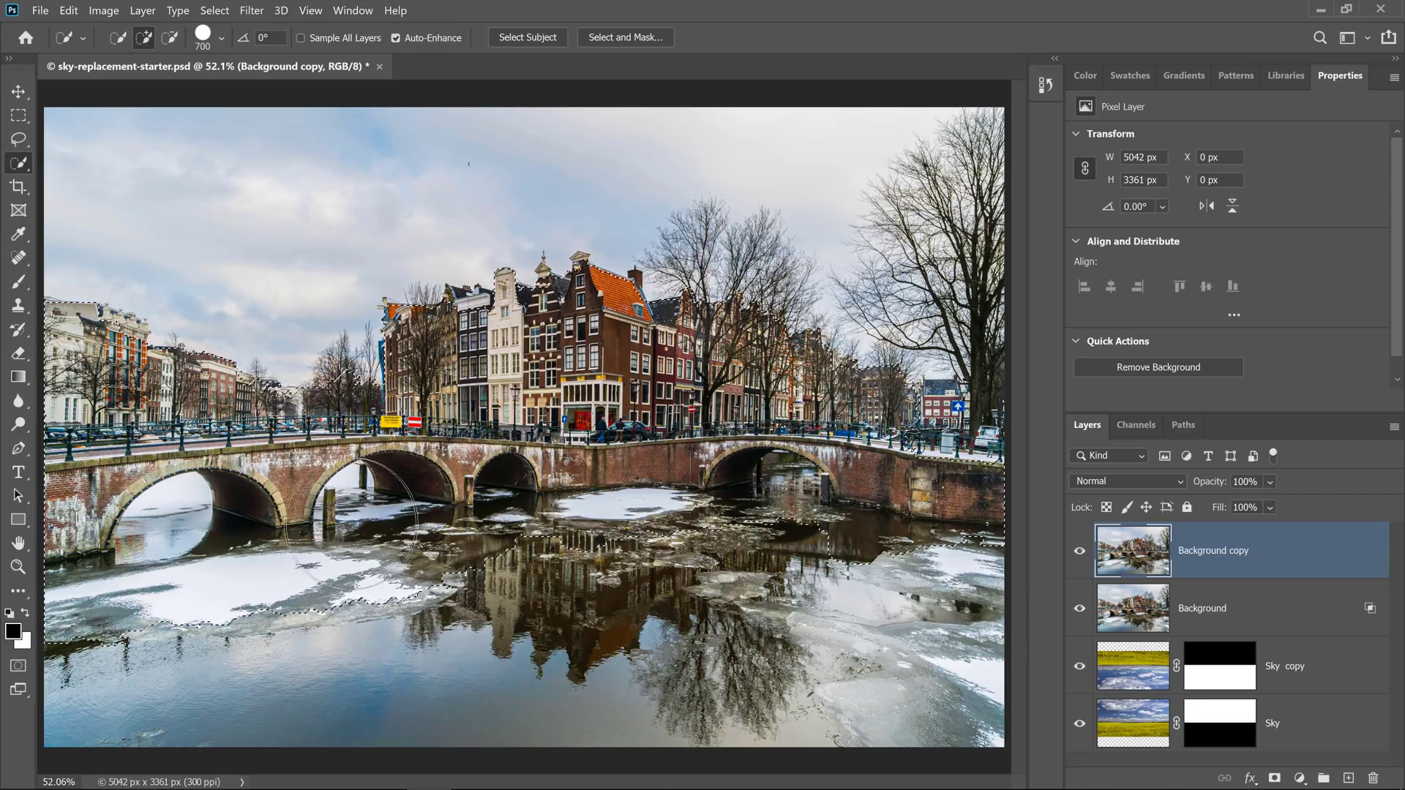
pyautogui.press('[')
pyautogui.press('[')
pyautogui.press('[')
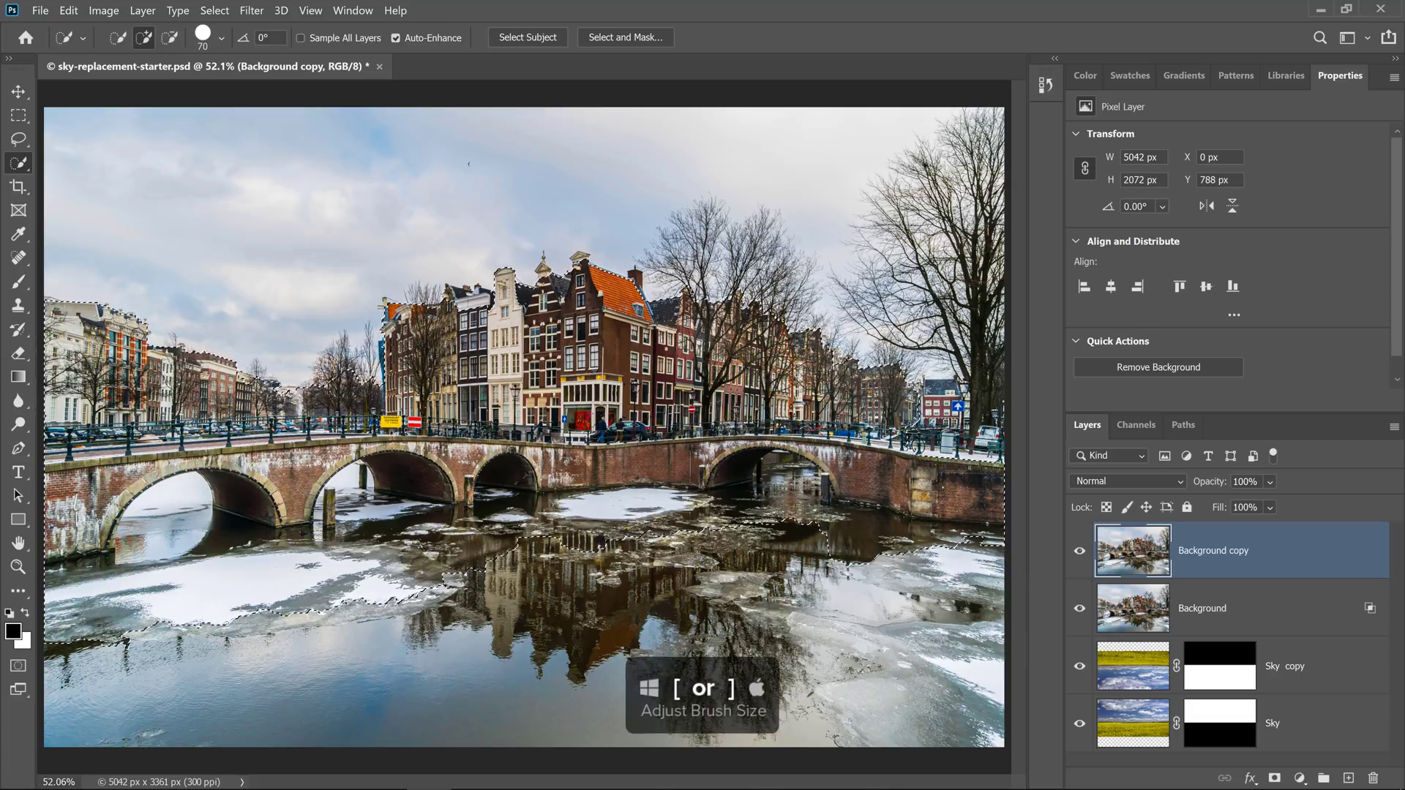
pyautogui.moveTo(319, 385); pyautogui.dragTo(374, 368)
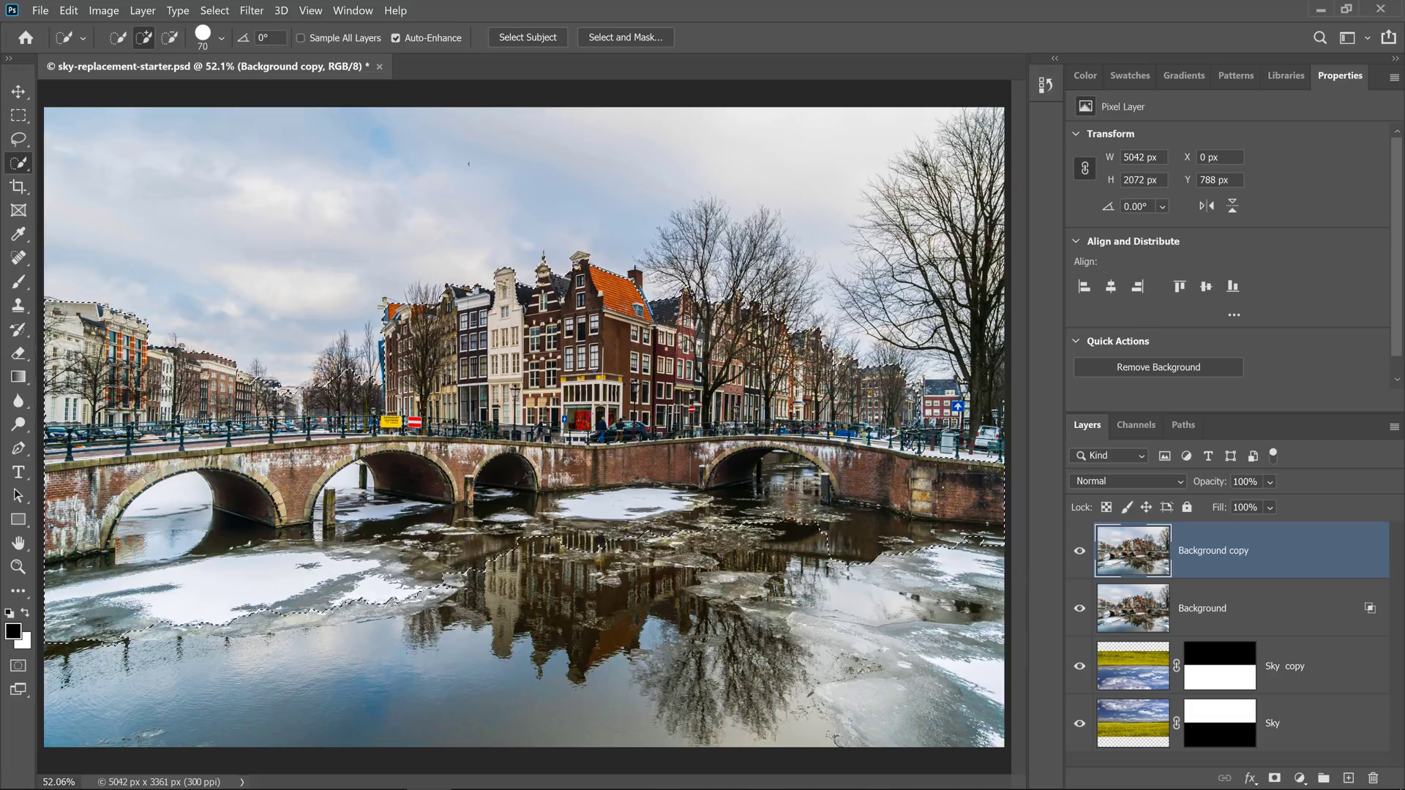
pyautogui.moveTo(631, 541)
pyautogui.mouseDown()
pyautogui.moveTo(423, 588)
pyautogui.moveTo(773, 581)
pyautogui.moveTo(769, 638)
pyautogui.mouseUp()
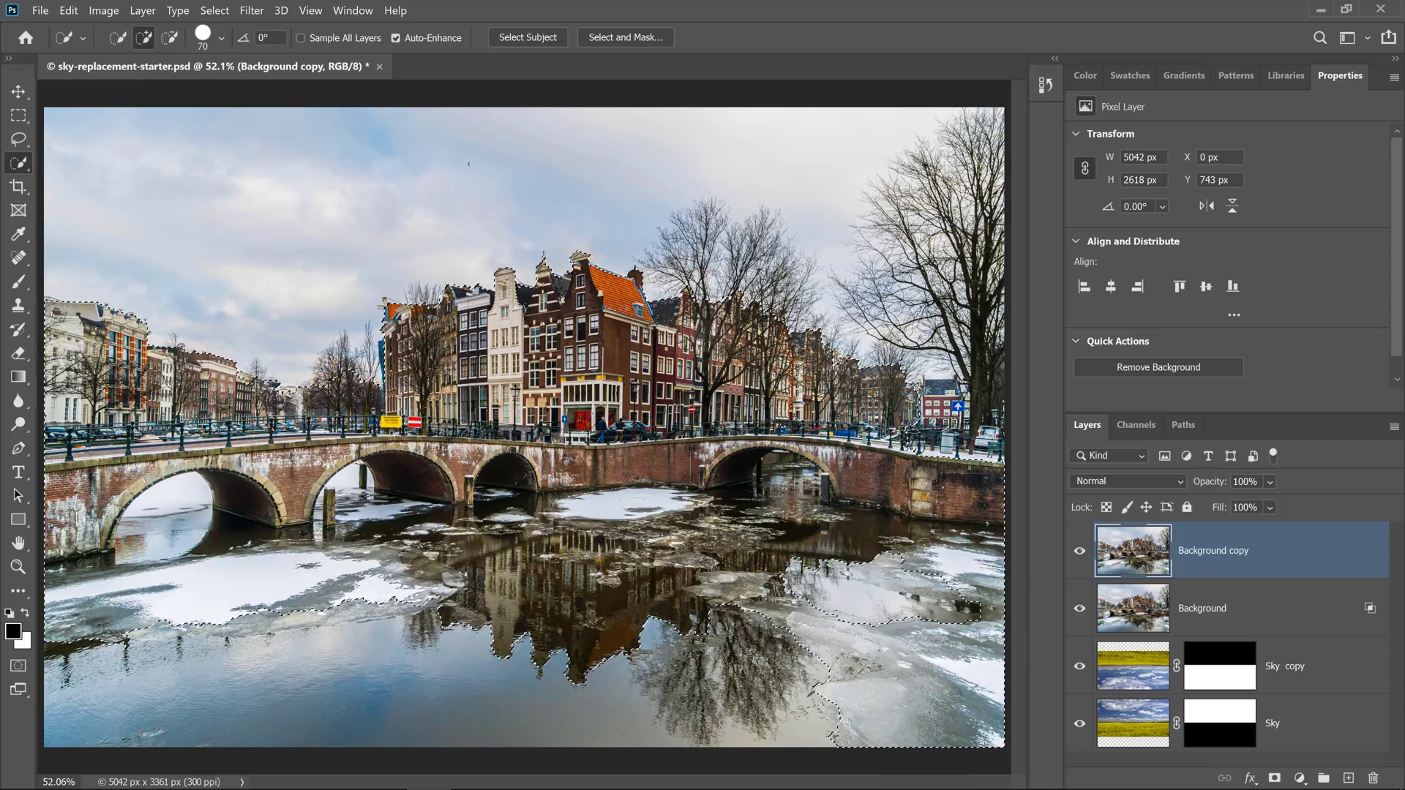
pyautogui.click(985, 610)
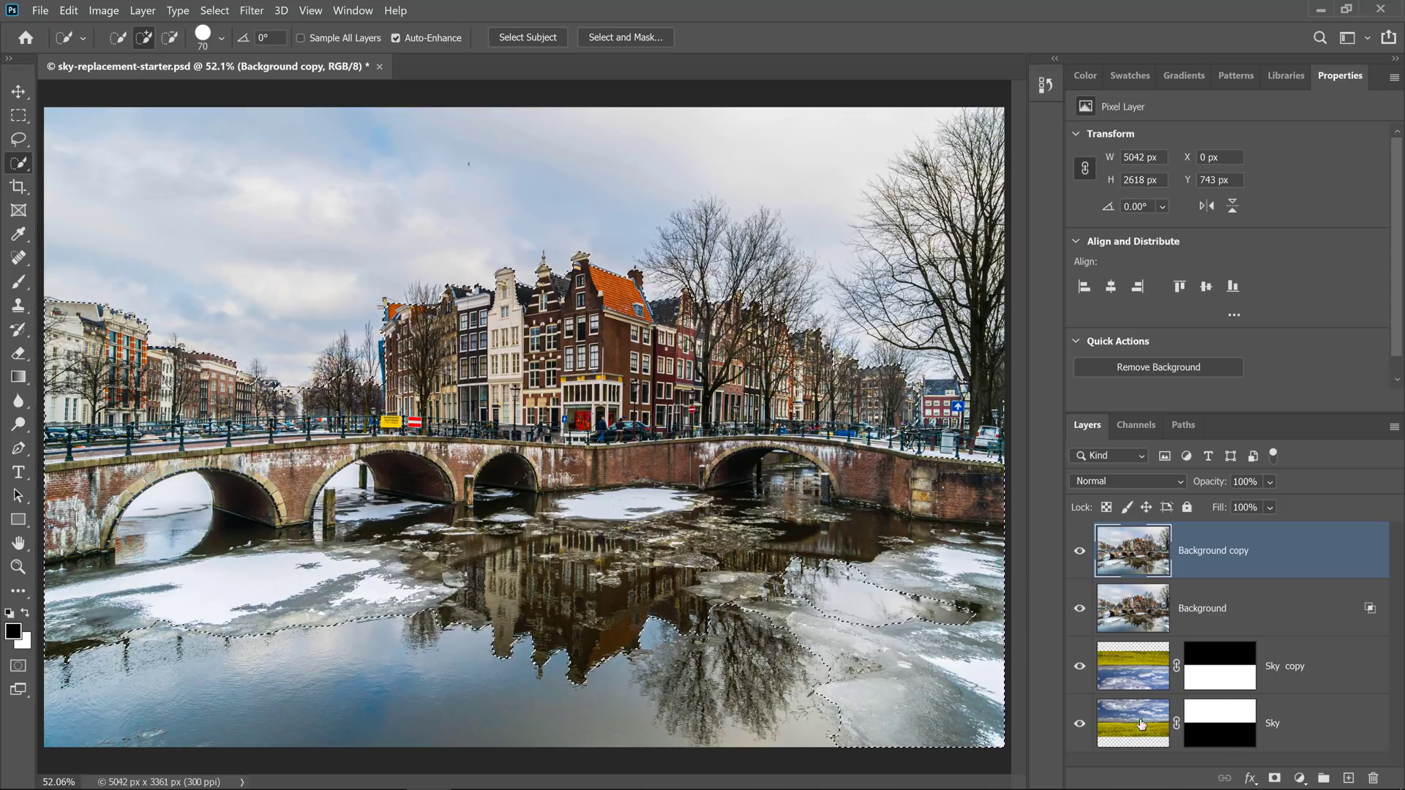
pyautogui.click(1275, 779)
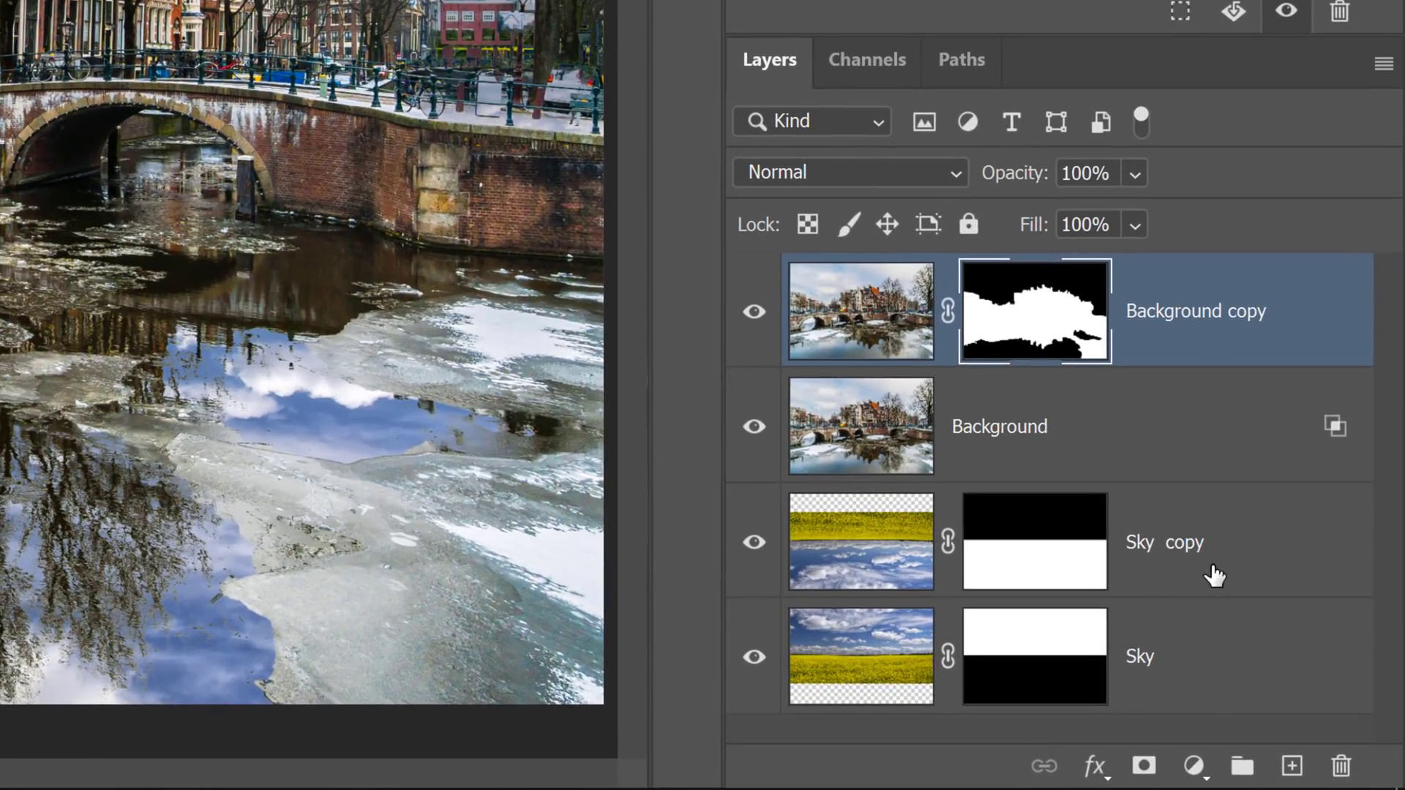
# Add a Levels adjustment layer above Sky copy with output black raised to 80.
pyautogui.click(1213, 574)
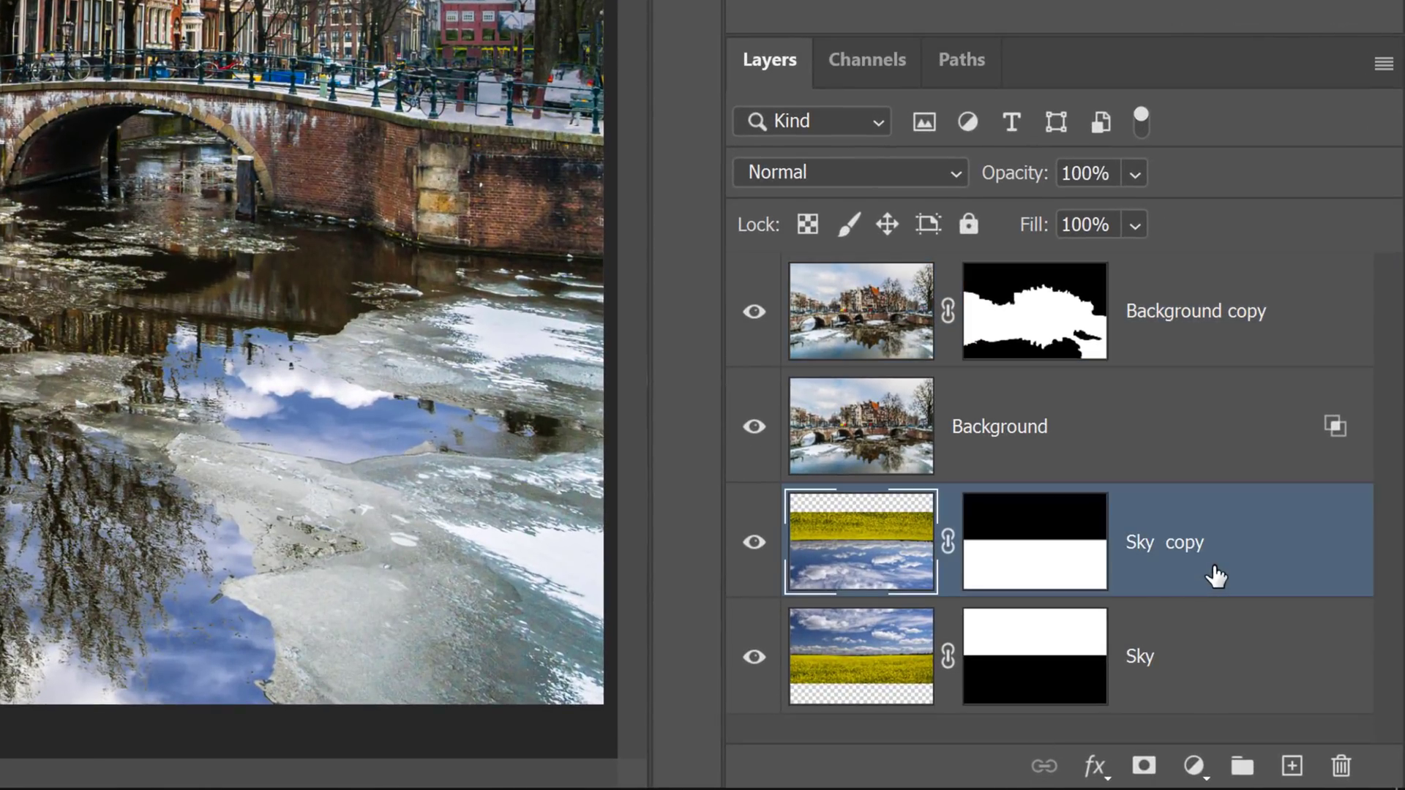
pyautogui.click(1195, 767)
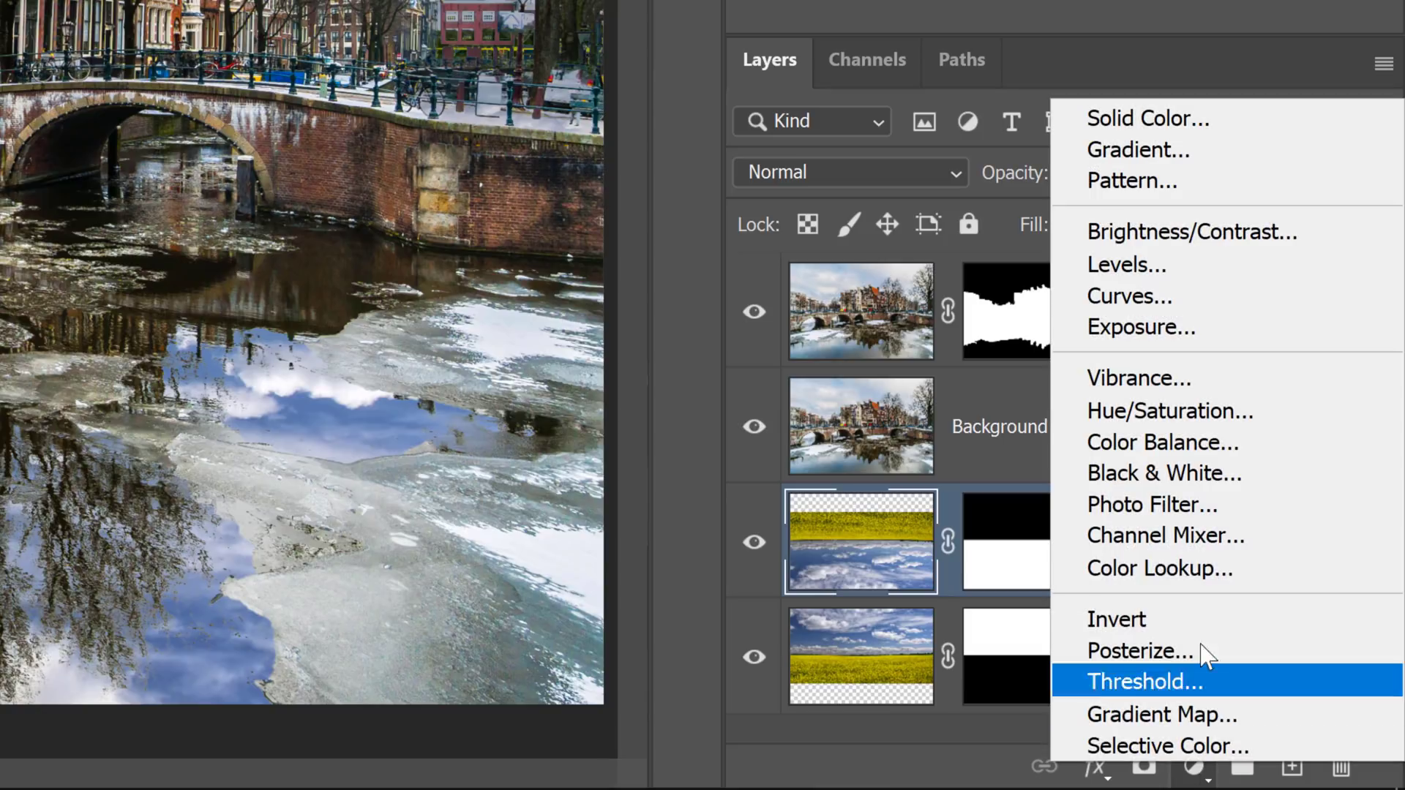
pyautogui.click(1255, 280)
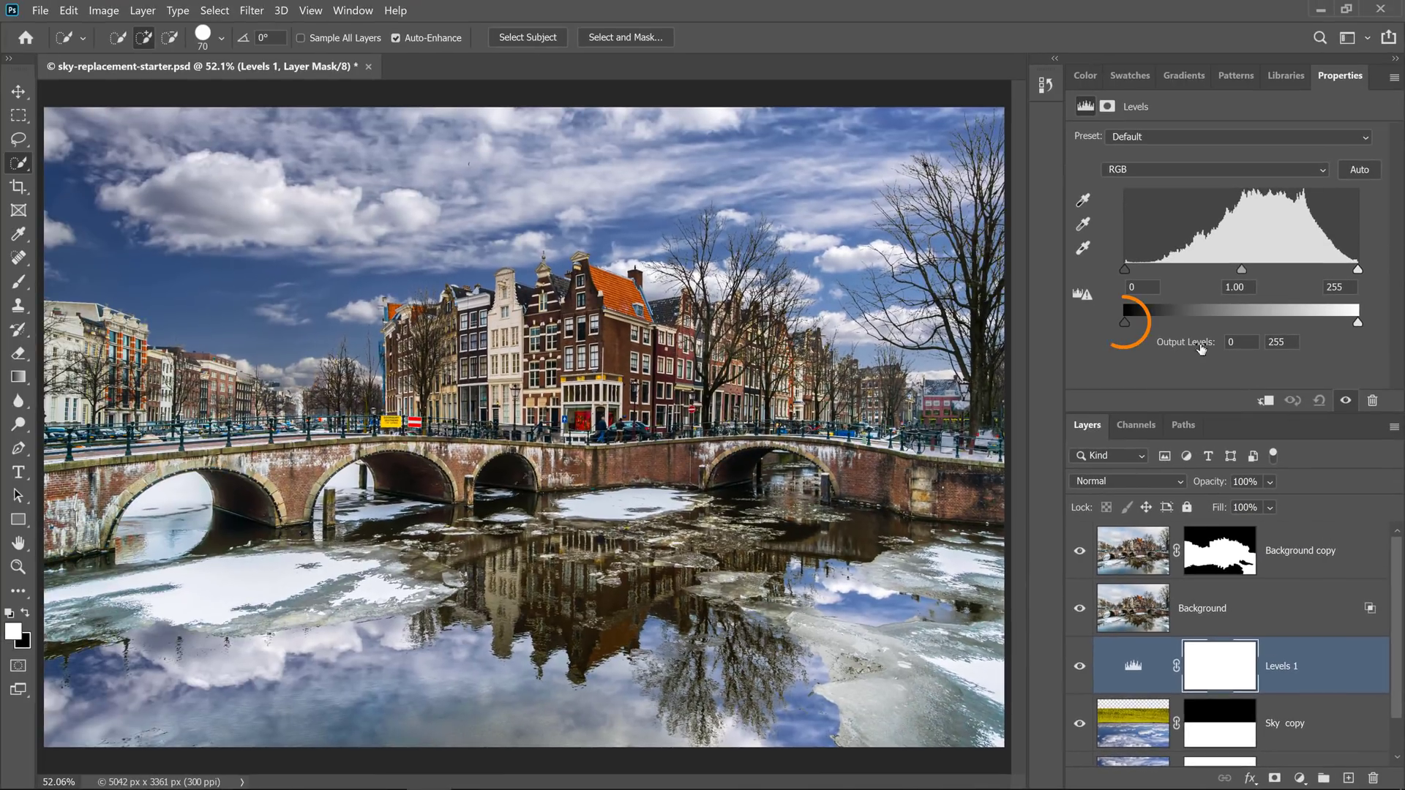
pyautogui.moveTo(1127, 322); pyautogui.dragTo(1198, 319)
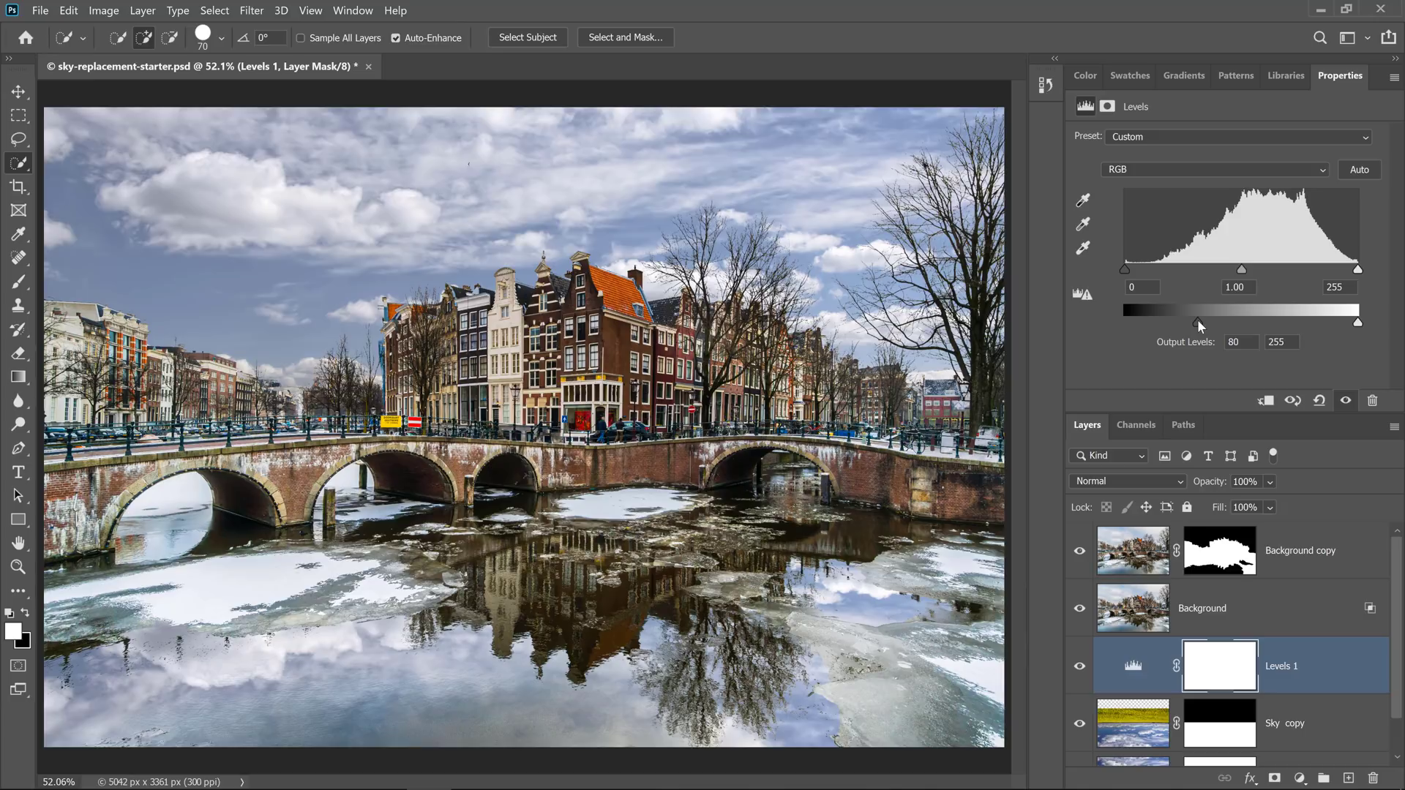